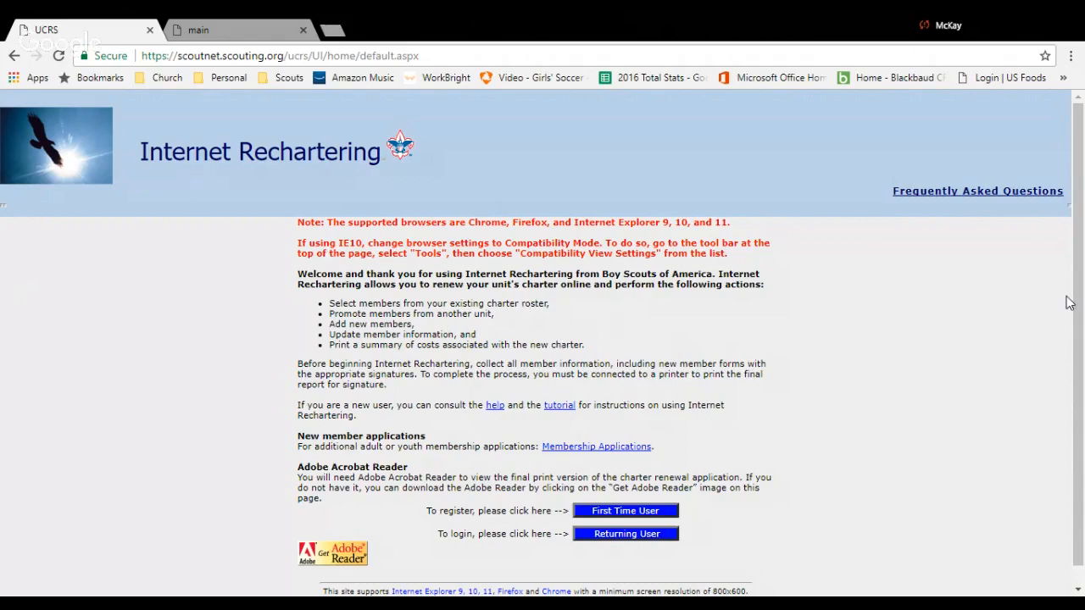
scroll(1077, 300, "down", 1)
scroll(1077, 300, "down", 1)
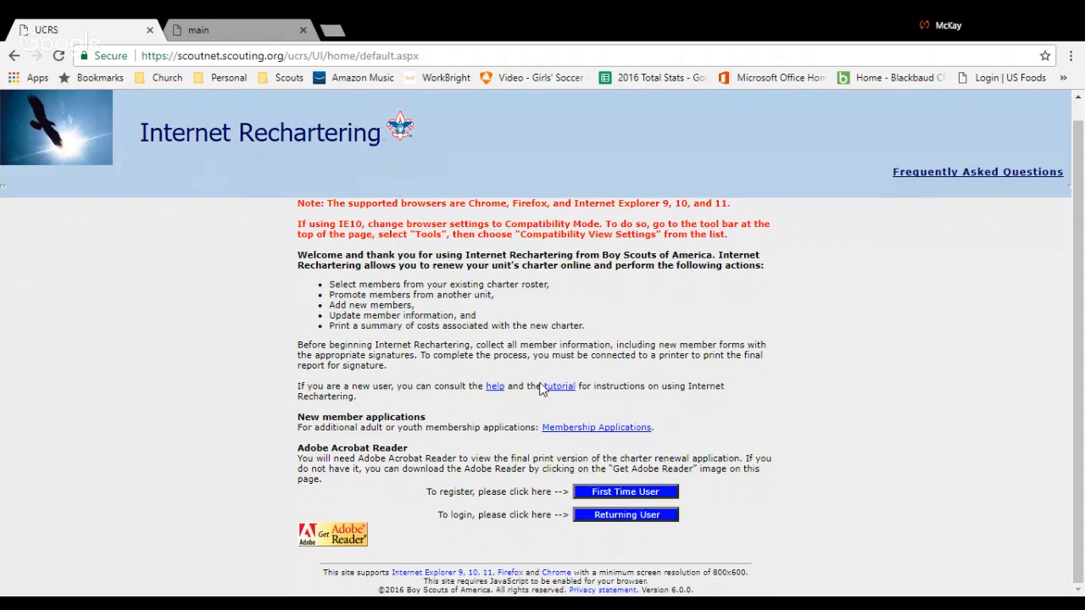
left_click_drag(540, 386, 594, 397)
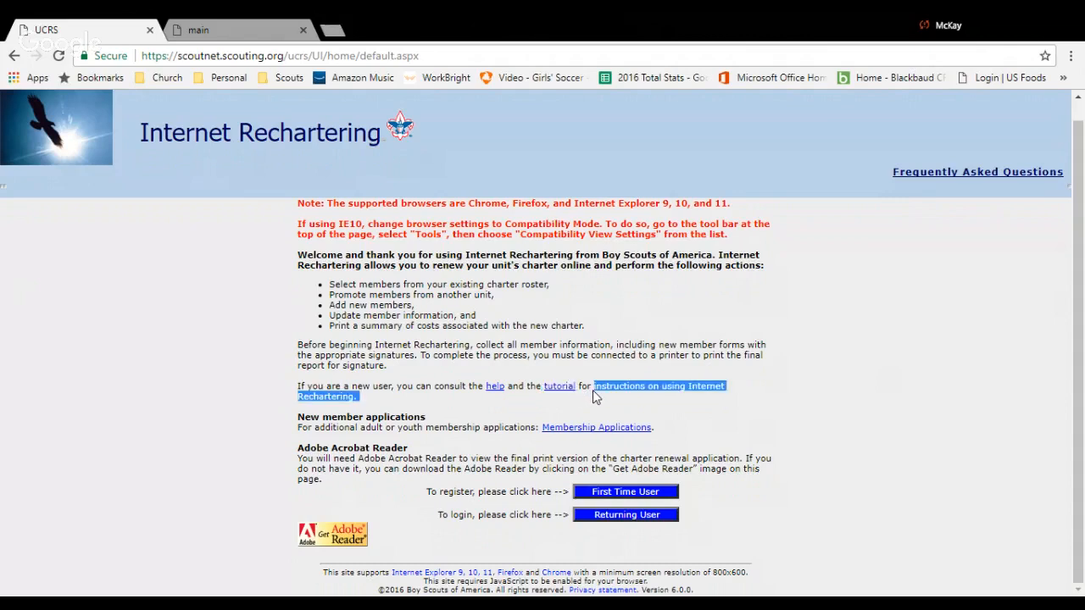
left_click(593, 393)
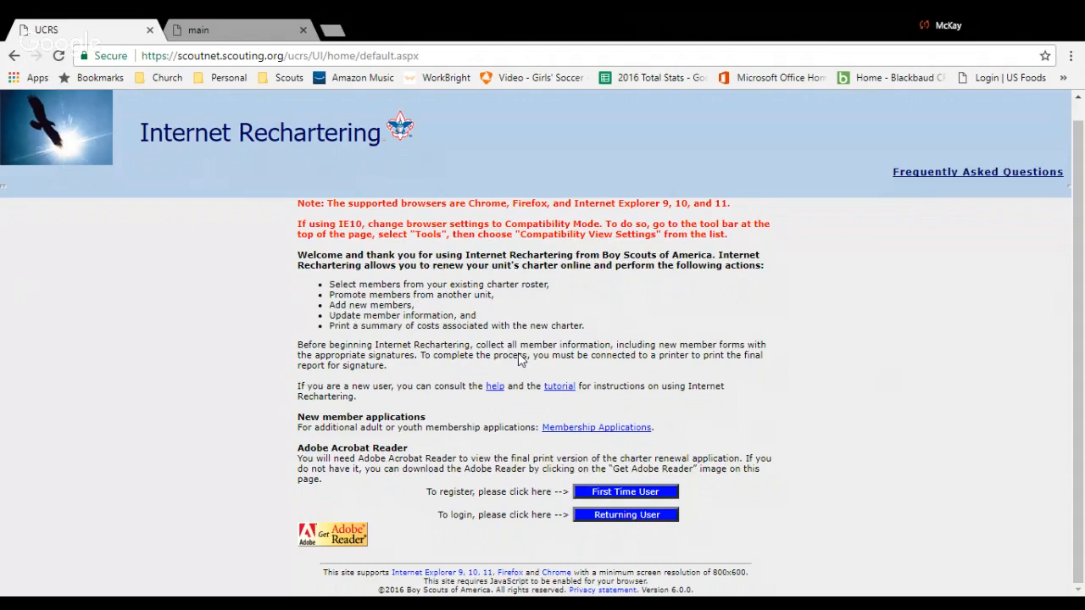
Switch to the Internet Rechartering tutorial and start the registration as a first-time user.
left_click(231, 28)
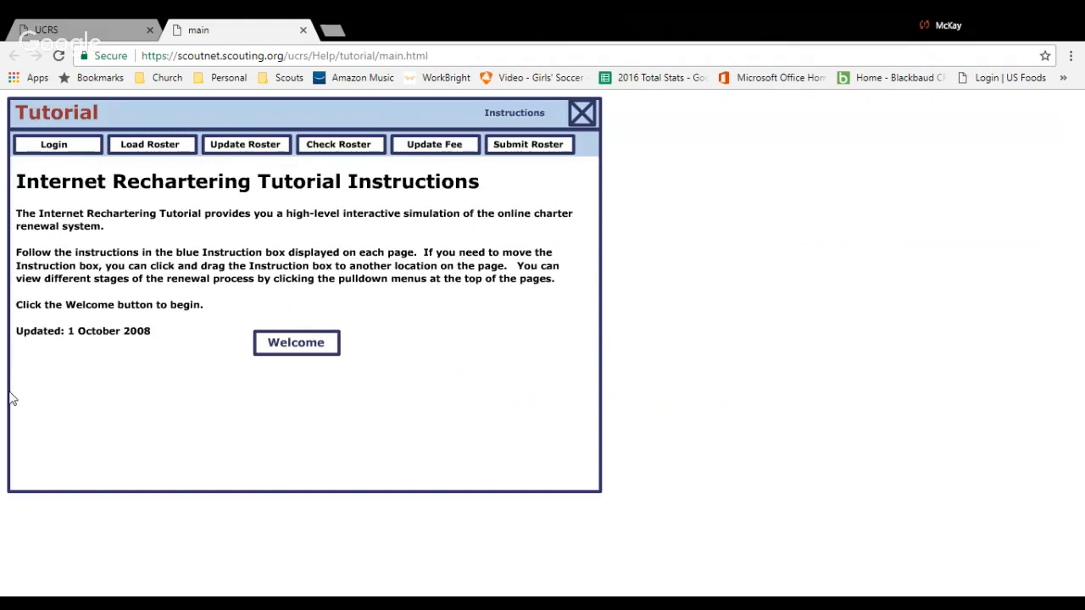
left_click(296, 342)
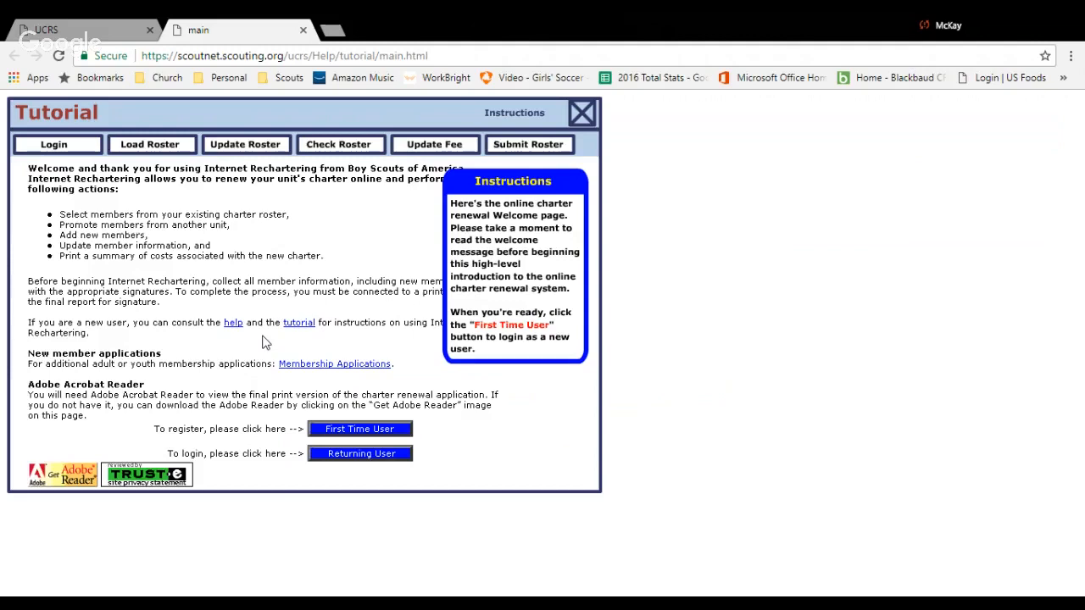
left_click(360, 432)
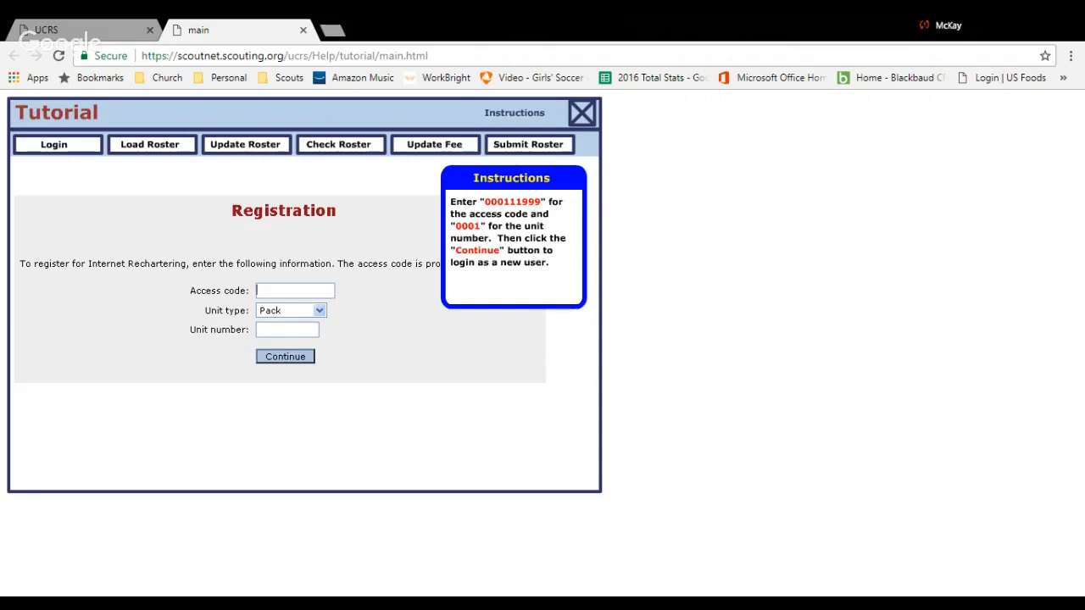
Submit the registration with the given access code and unit number 0001, and agree to the confidentiality statement.
type("000111999")
left_click(286, 330)
type("0001")
left_click(291, 357)
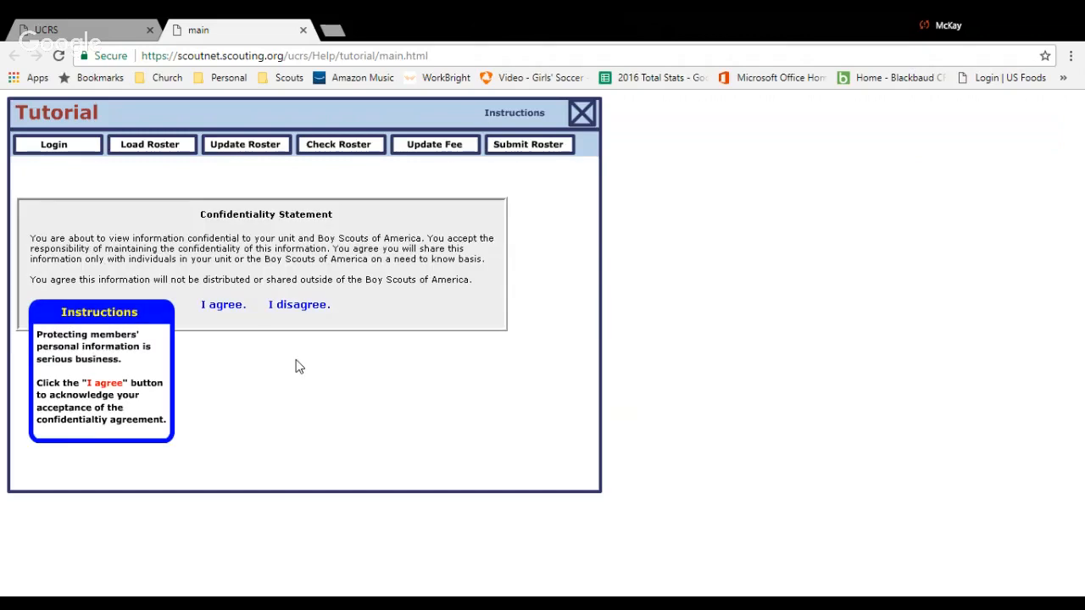
left_click(223, 305)
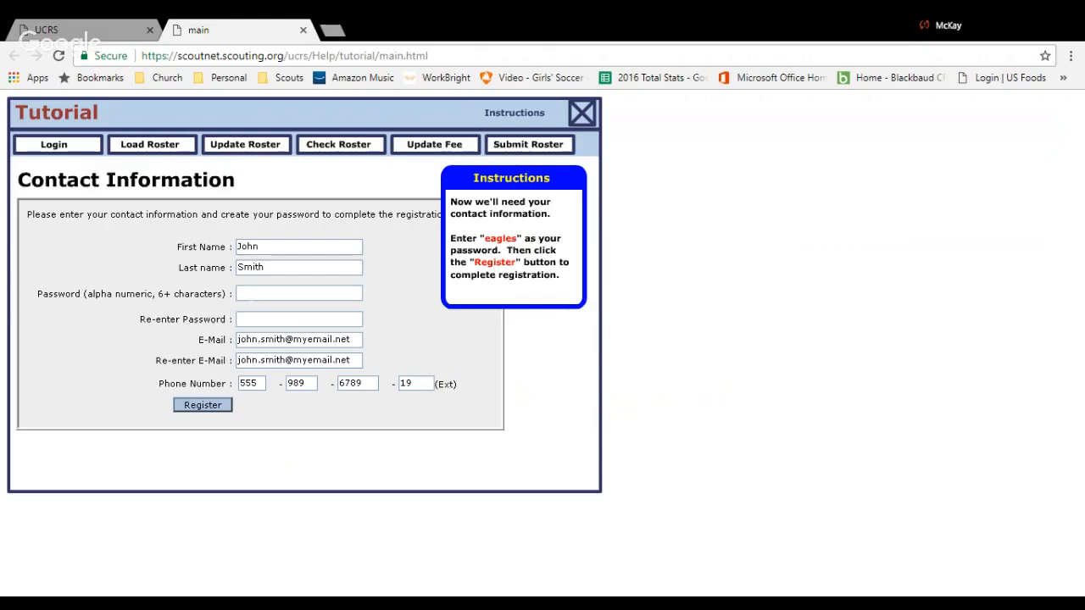
Enter the account password and its confirmation in the contact information, and complete the registration.
left_click(213, 405)
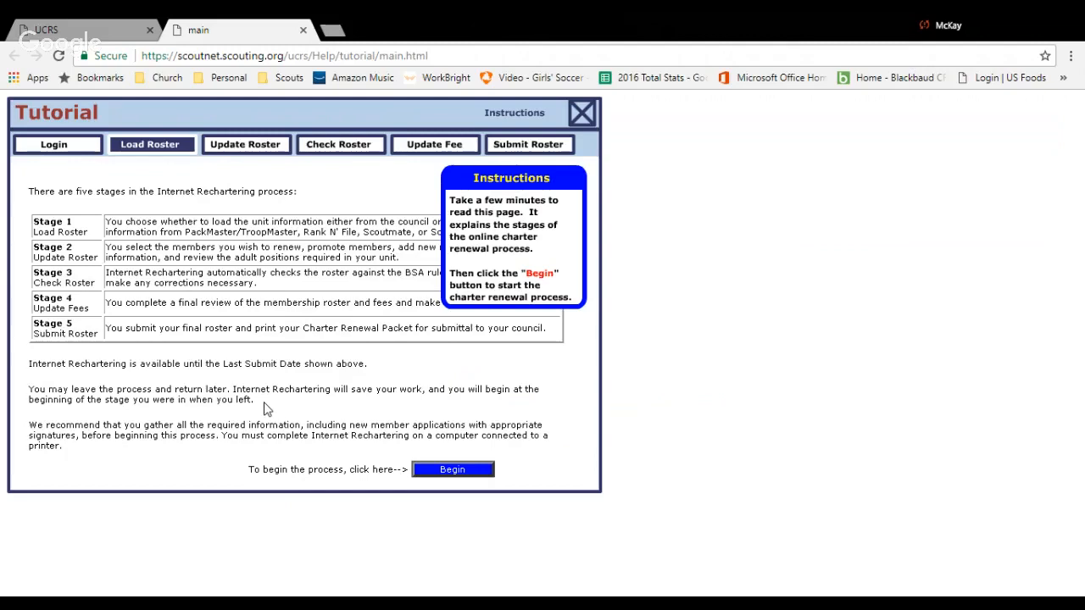
Begin the charter renewal, load the roster from council information, and proceed to the charter organization details.
left_click(456, 470)
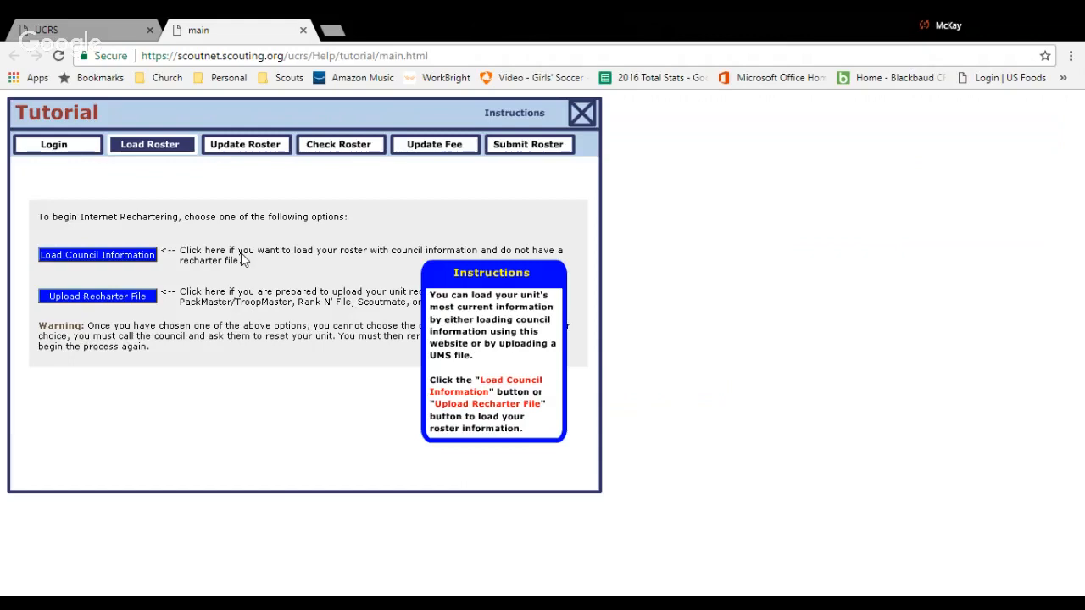
left_click(143, 254)
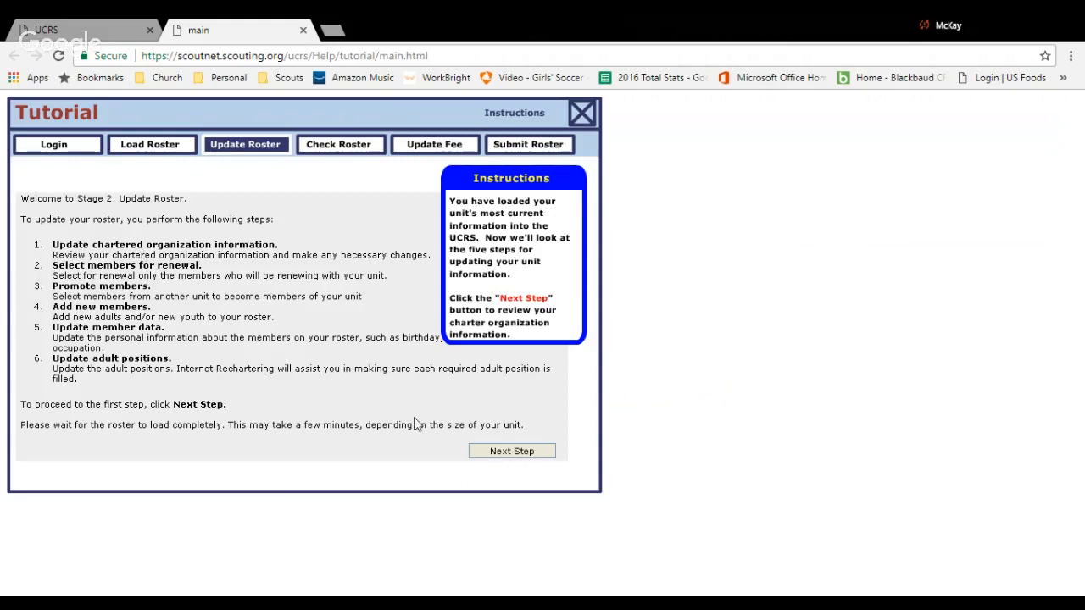
left_click(523, 453)
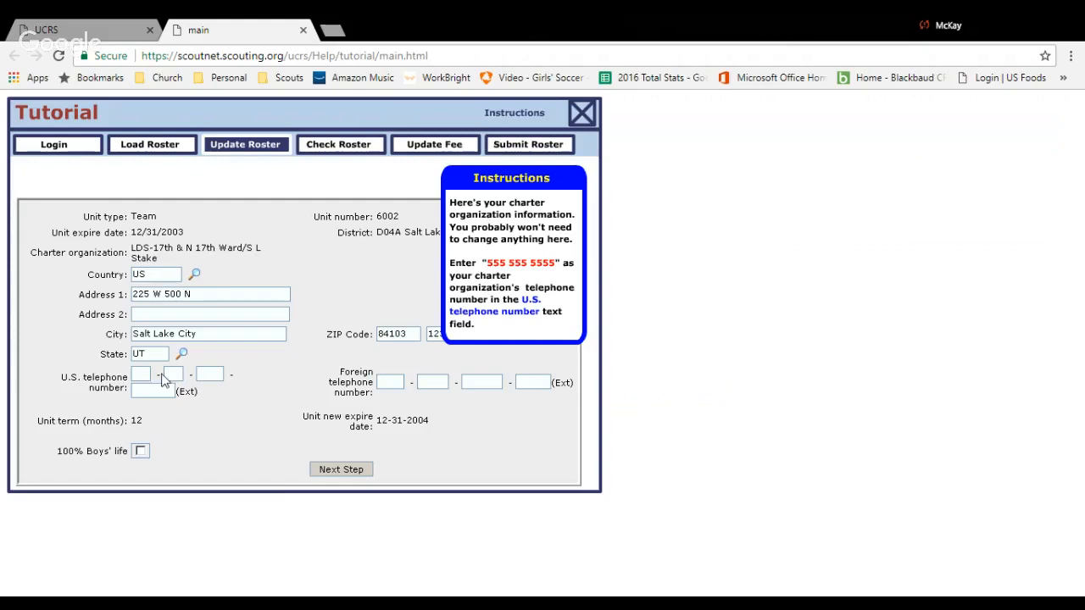
Fill in the charter organization's U.S. telephone number and continue to member renewal.
type("5555555555")
left_click(360, 472)
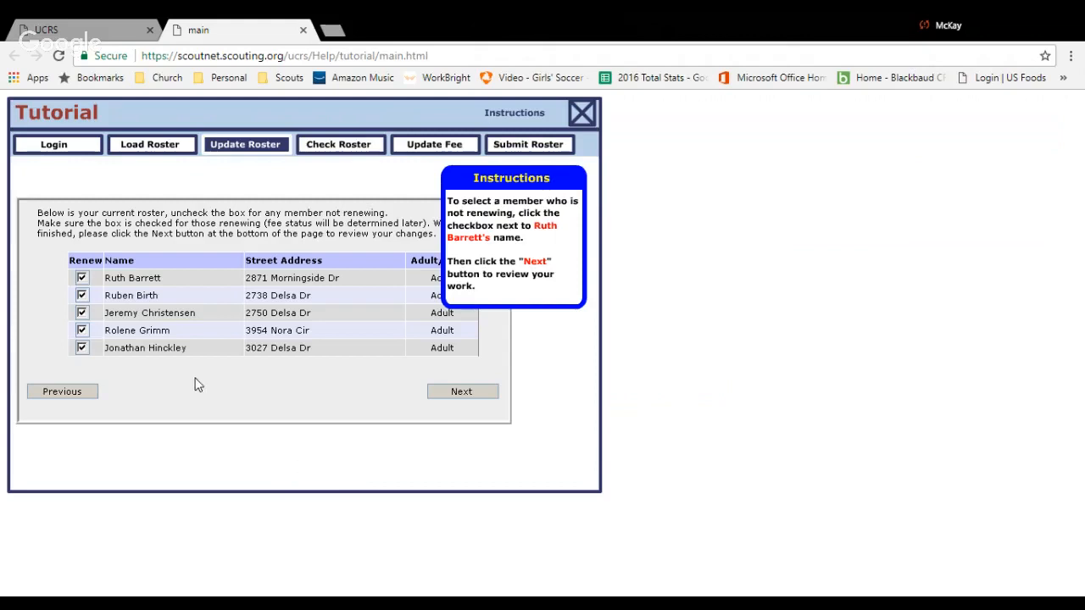
Exclude the first listed roster member from renewal and accept the reviewed renewal lists.
left_click(81, 279)
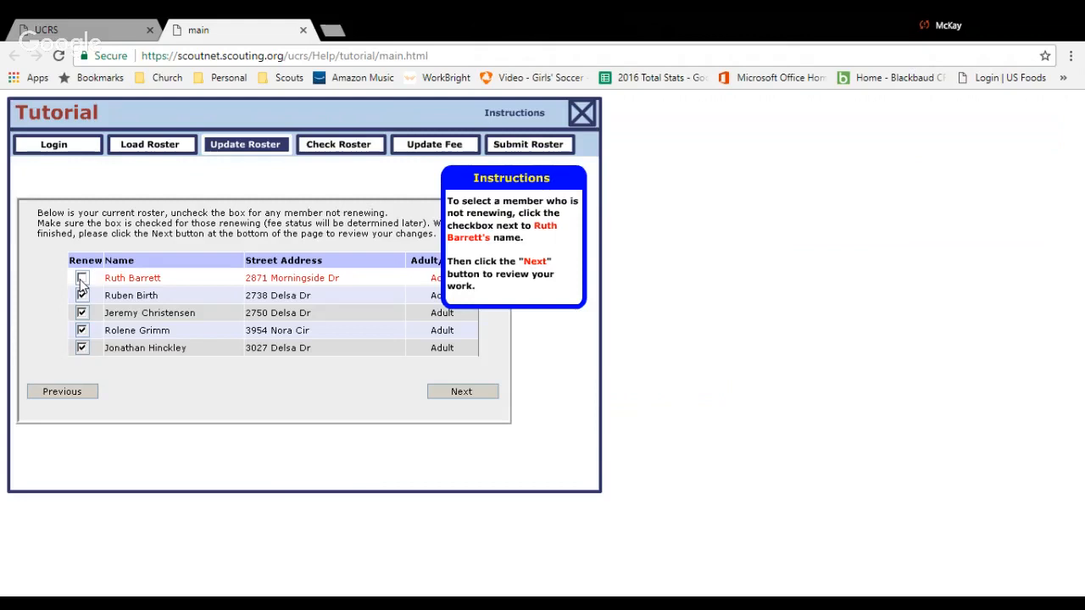
left_click(452, 395)
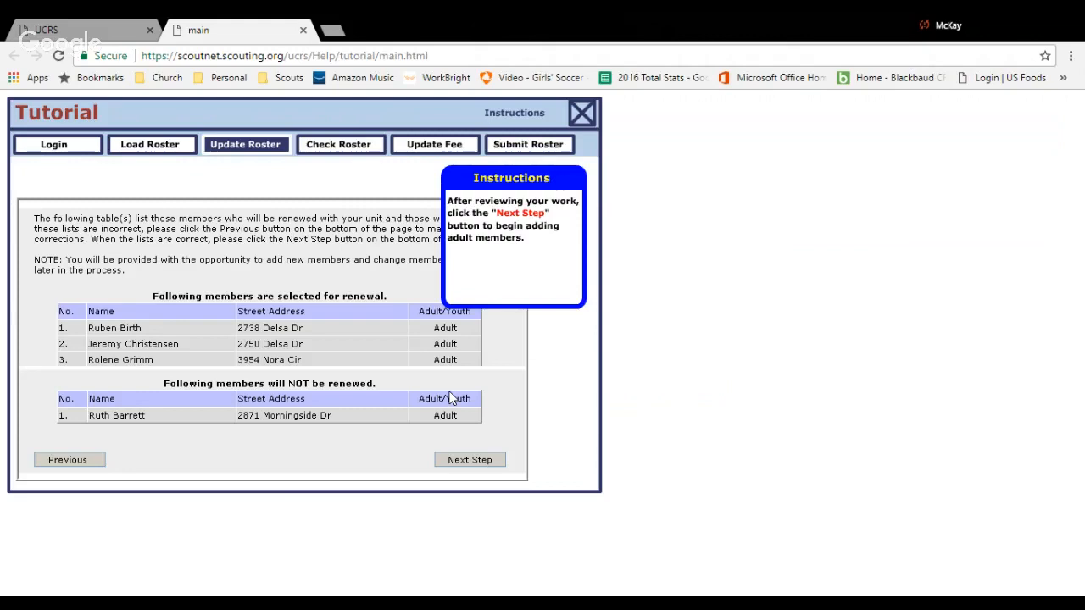
left_click(459, 464)
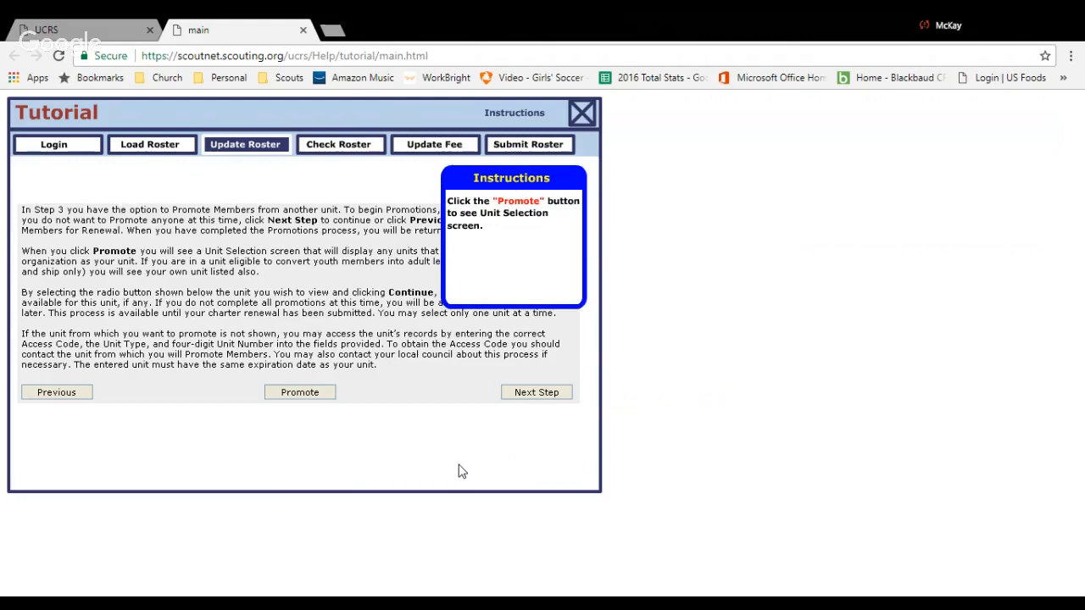
Promote the first listed youth member from Troop 0253 into the unit.
left_click(309, 395)
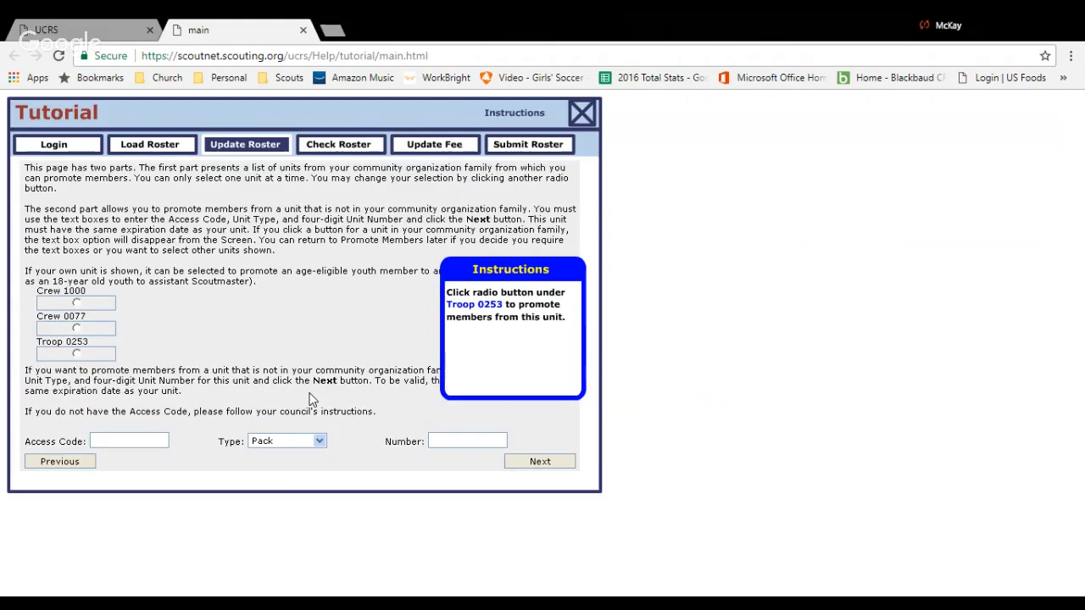
left_click(76, 354)
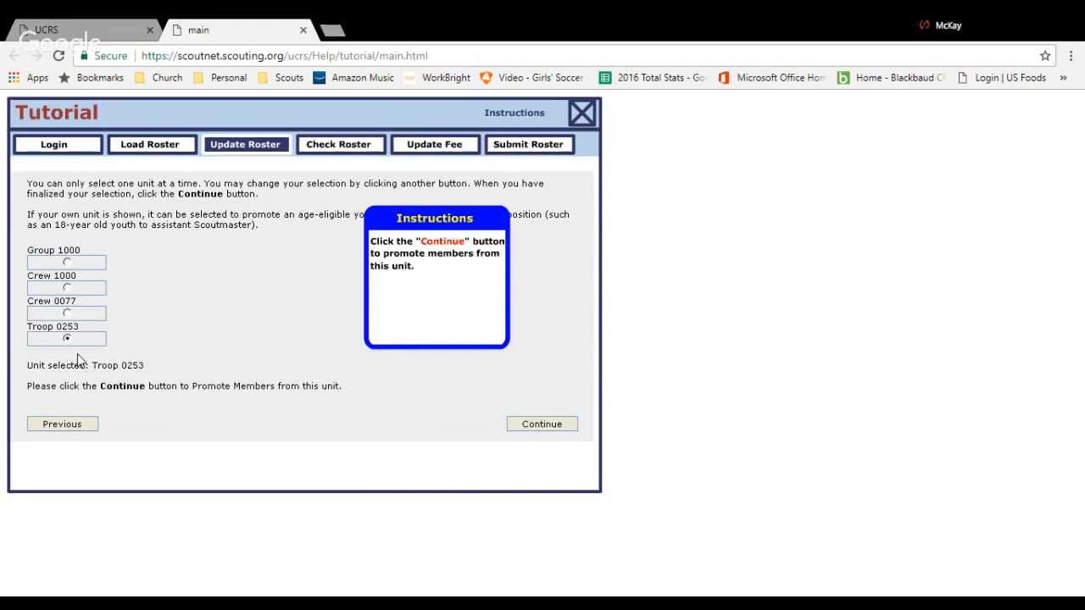
left_click(569, 432)
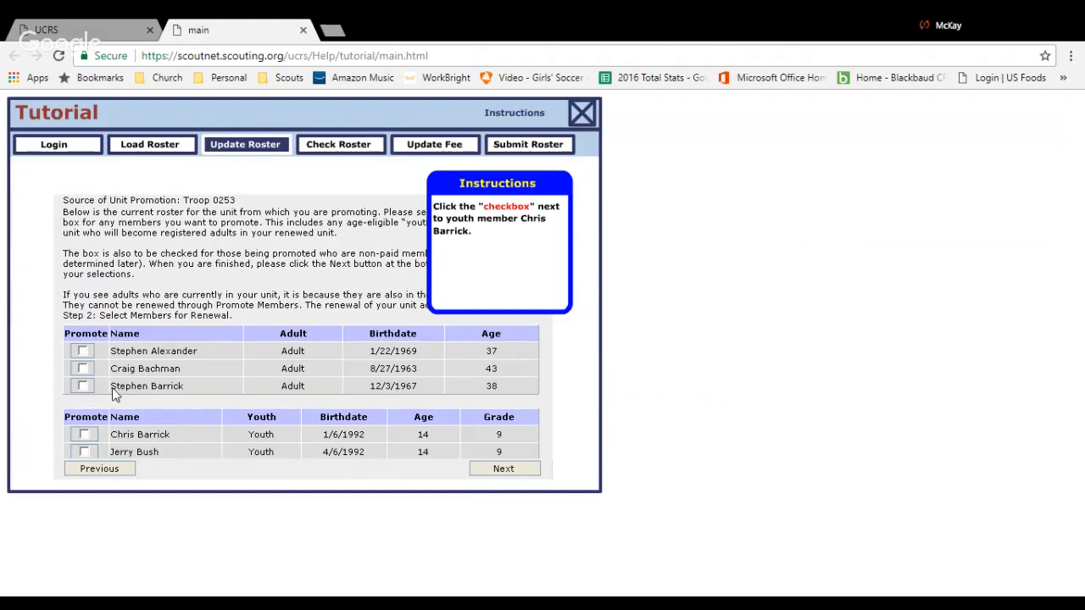
left_click(84, 437)
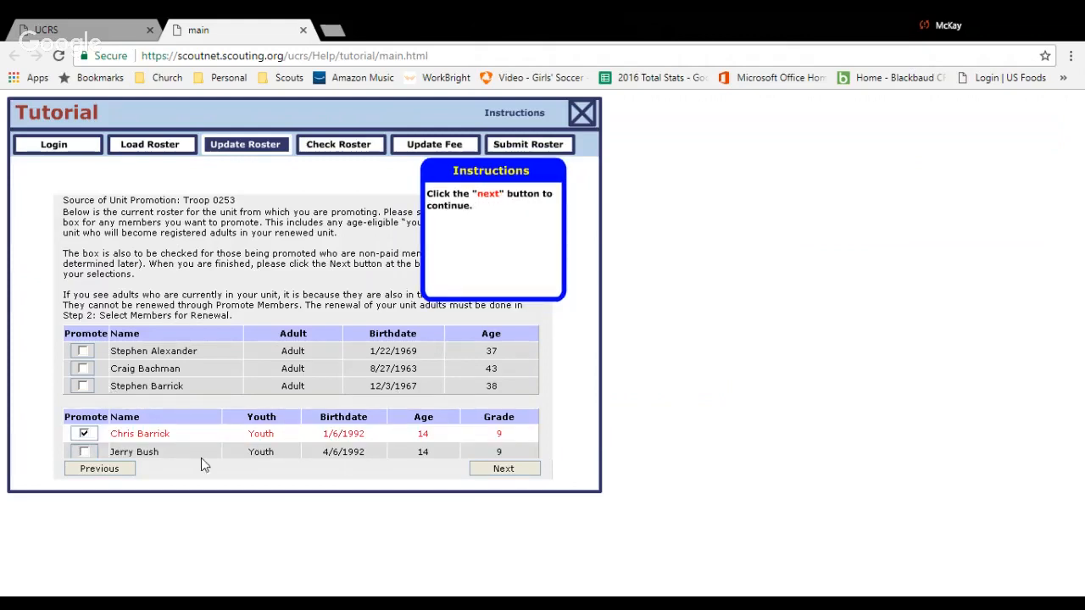
left_click(498, 471)
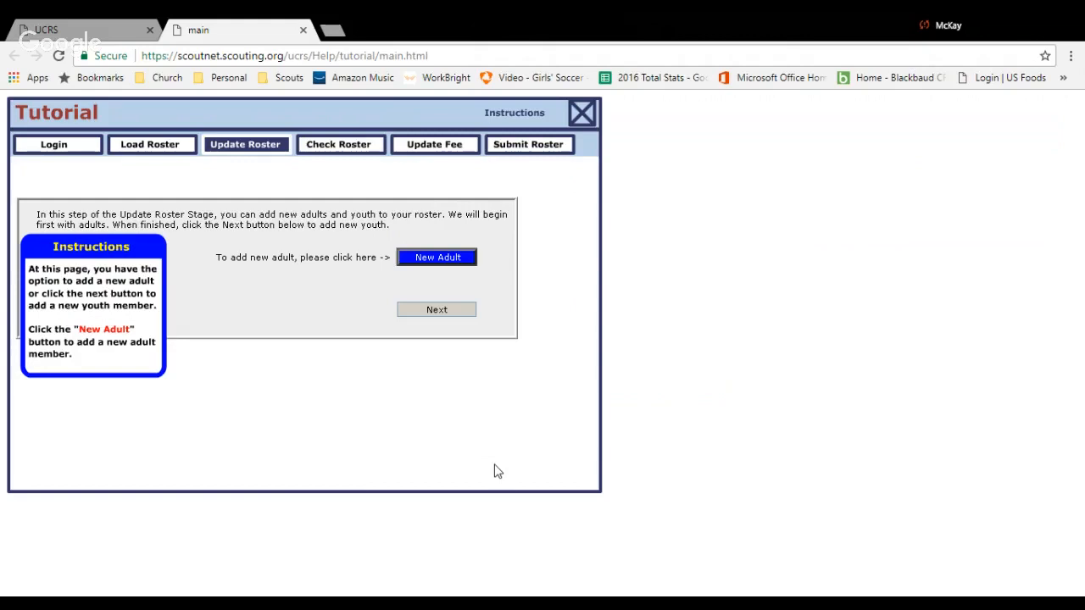
Start adding a new adult with Den leader as the primary position in the unit, and continue to personal data.
left_click(434, 266)
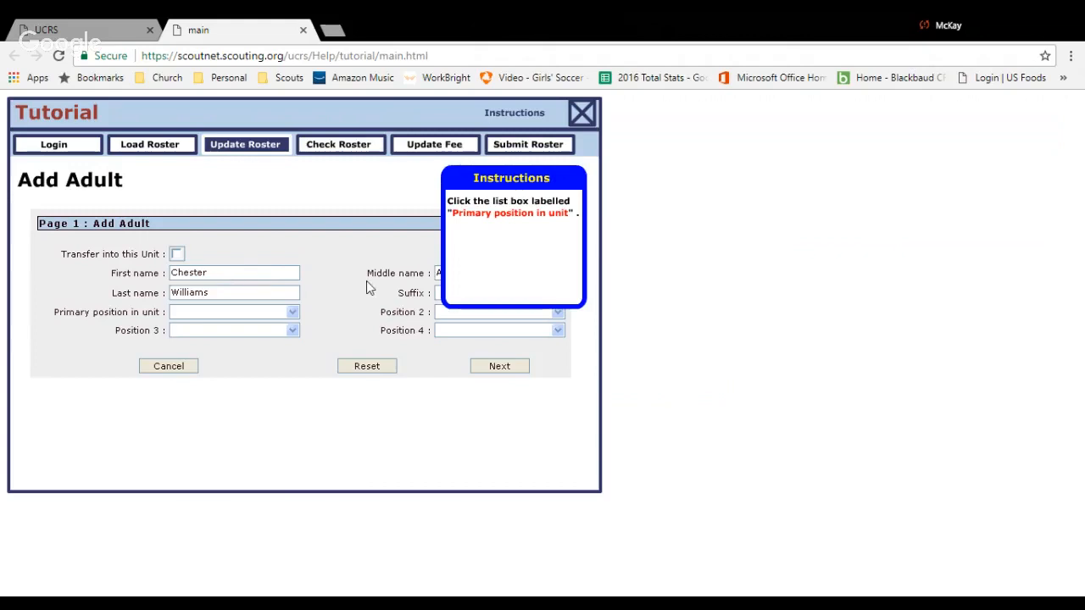
left_click(290, 313)
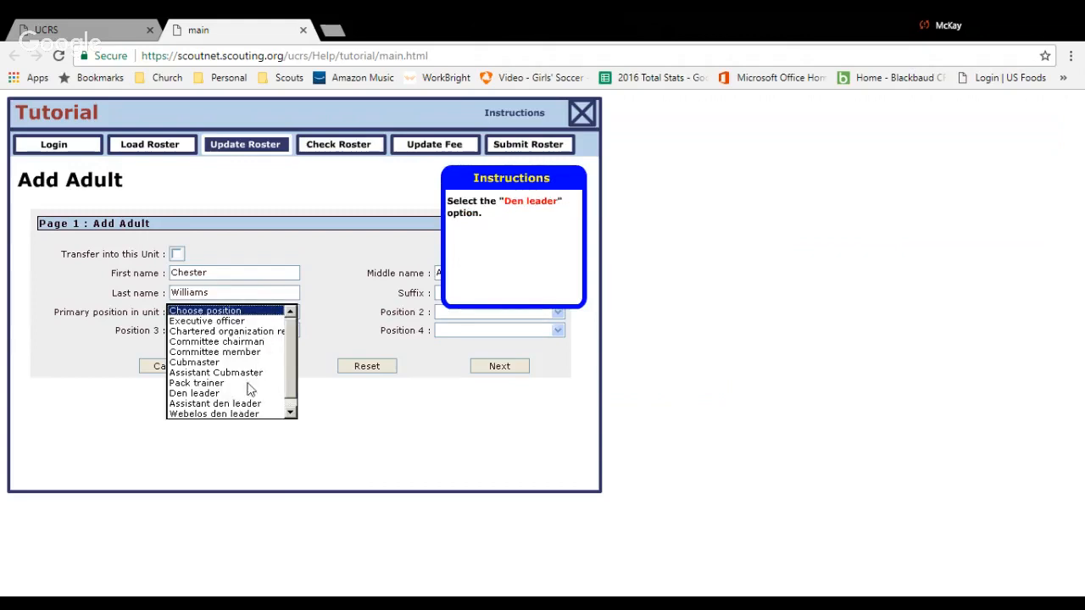
left_click(217, 394)
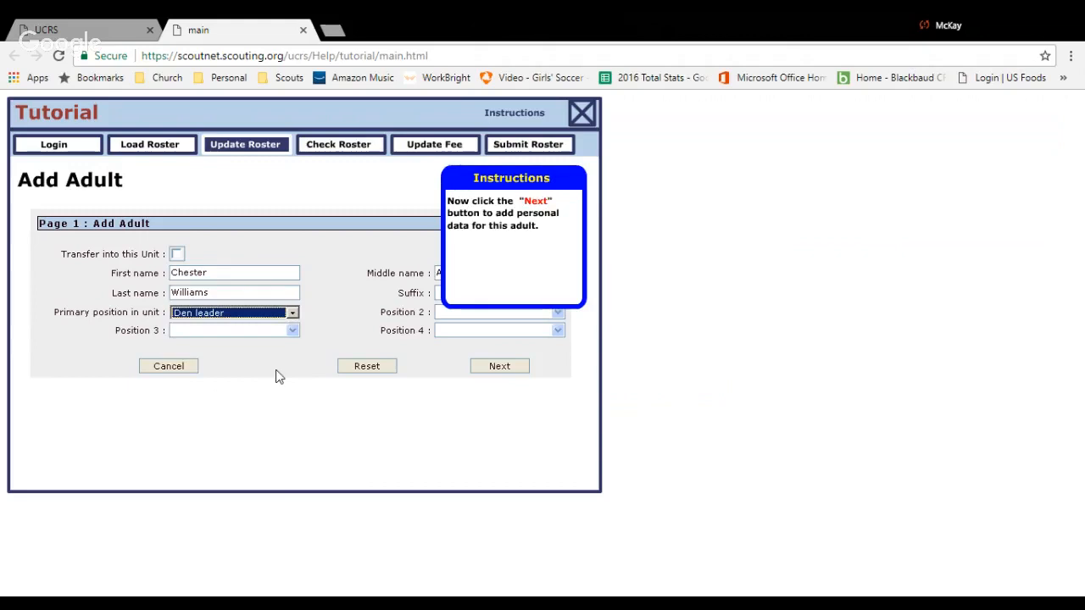
left_click(499, 367)
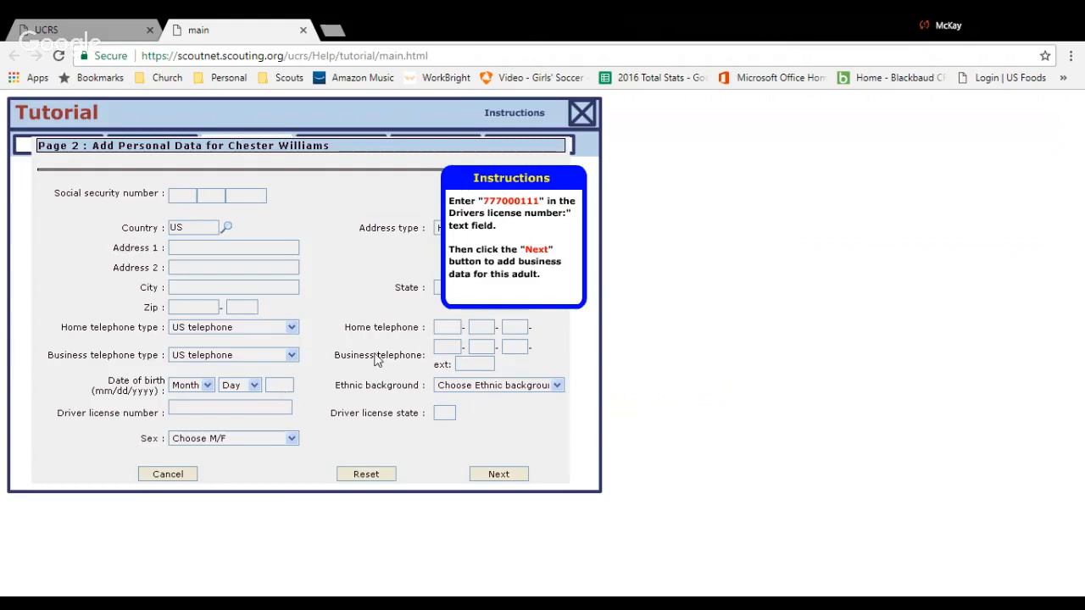
Enter the new adult's driver license number and continue to the business data.
left_click(205, 408)
type("777000111")
left_click(507, 476)
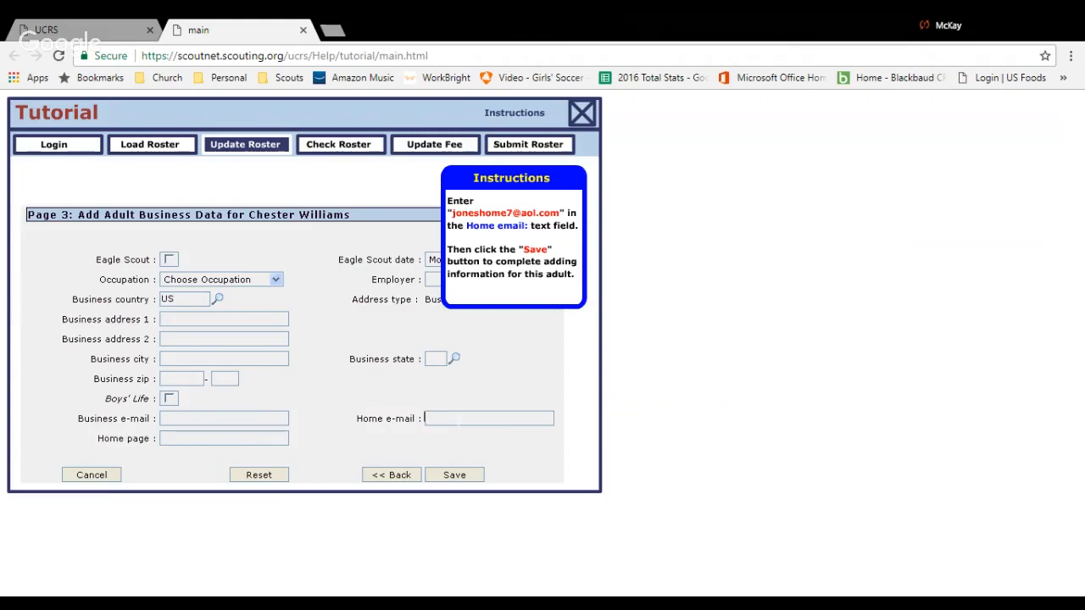
Fill in the new adult's home e-mail, save the adult's information, and acknowledge the save.
left_click(455, 477)
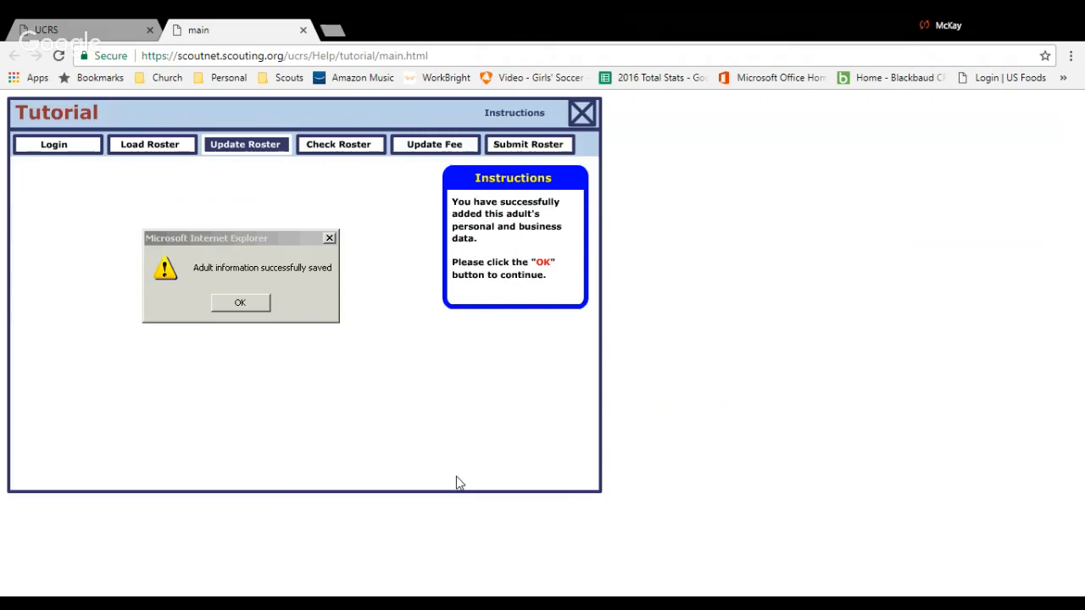
left_click(264, 307)
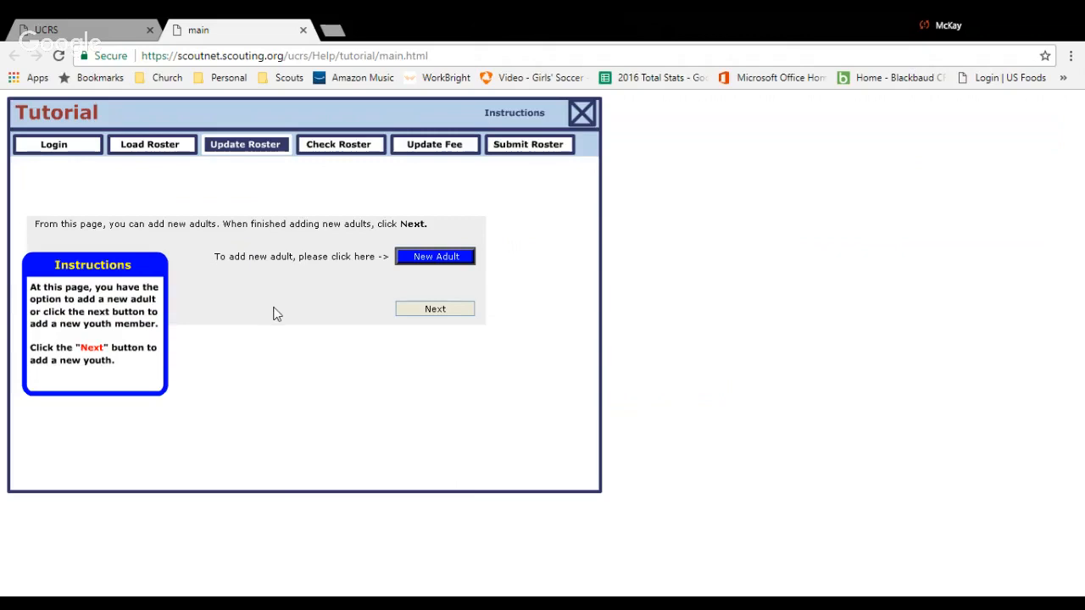
Start adding a new youth member, fill in the youth's first name, and continue to the youth data.
left_click(463, 319)
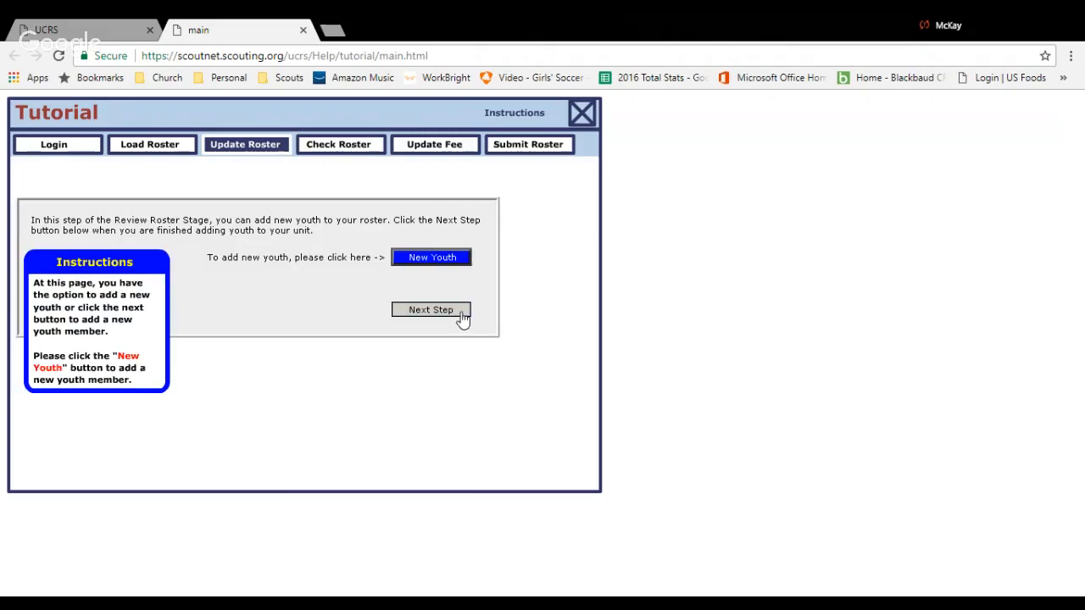
left_click(451, 270)
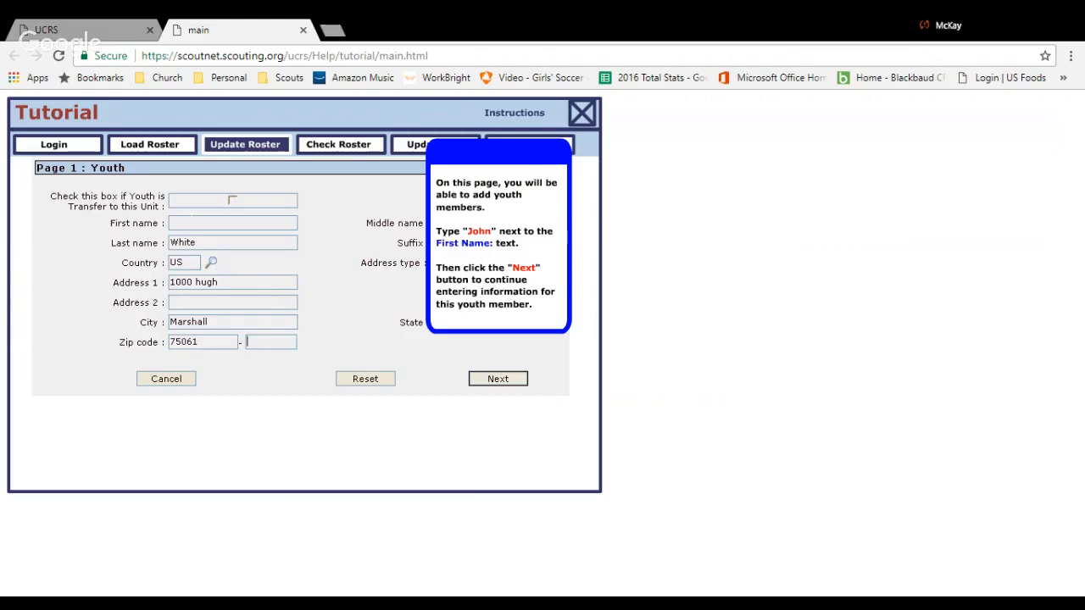
type("John")
left_click(501, 380)
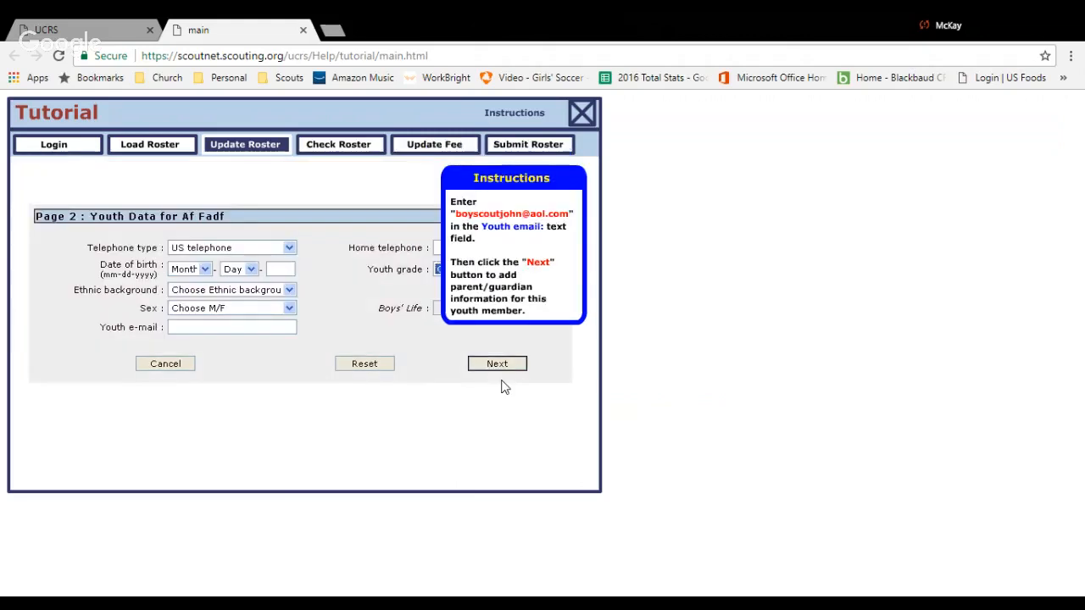
Fill in the youth member's e-mail address and continue to the parent/guardian page.
left_click(270, 329)
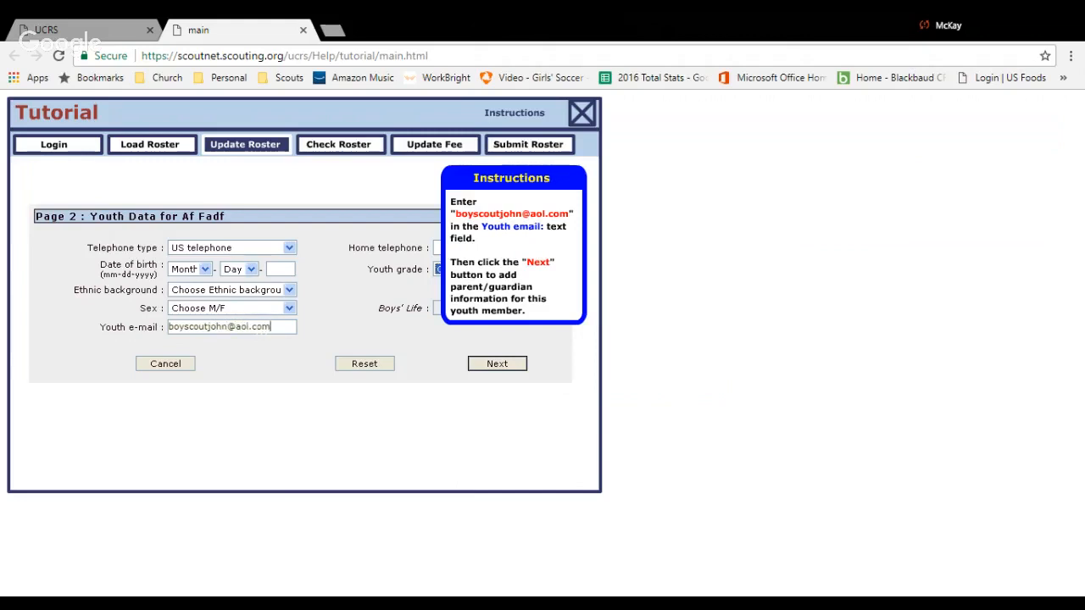
left_click(484, 366)
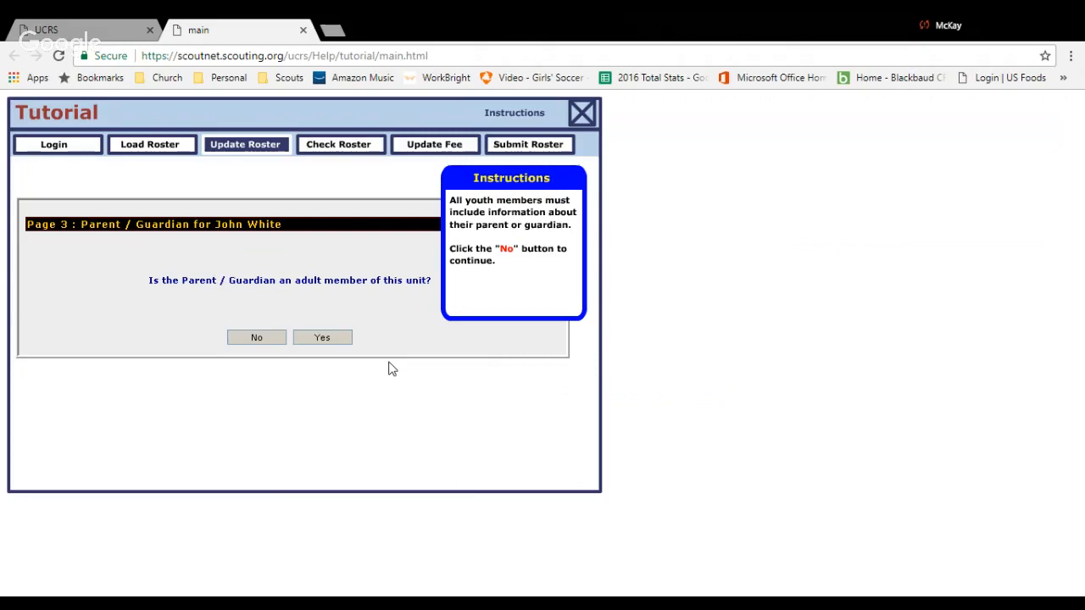
Declare the parent/guardian not an adult member of the unit, fill in their street address, and continue.
left_click(244, 340)
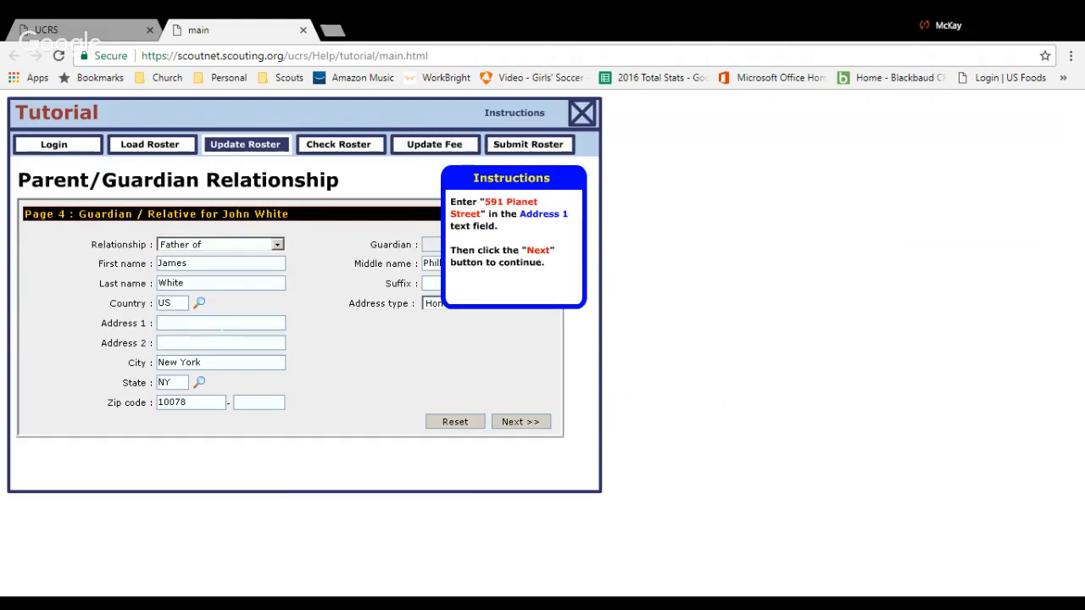
left_click(512, 424)
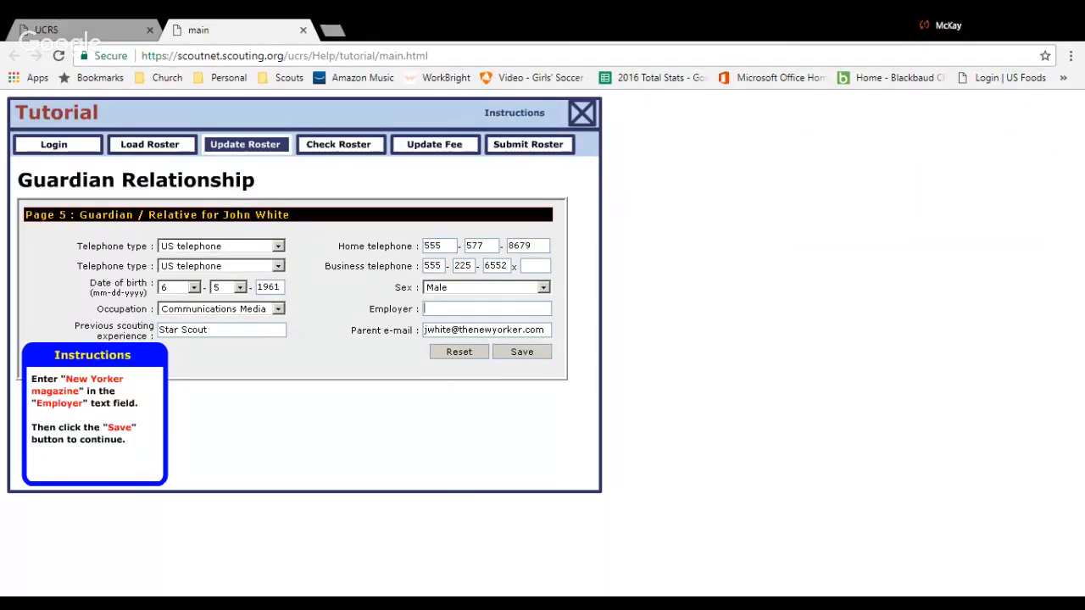
Enter New Yorker magazine as the guardian's employer, save and acknowledge the youth record, and continue to the member data update.
type("New Yorker magazine")
left_click(507, 355)
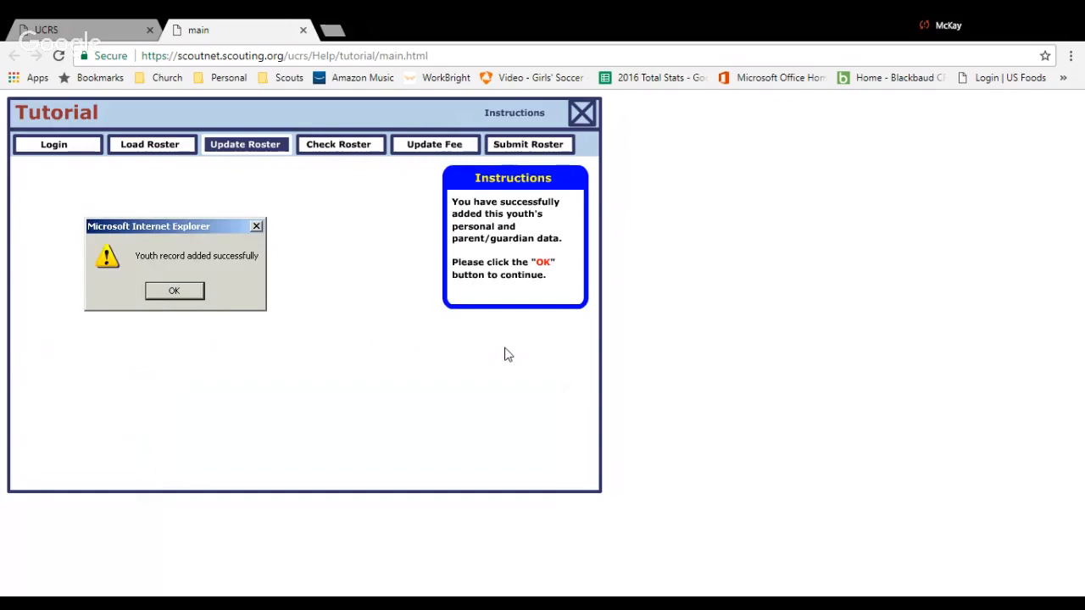
left_click(172, 292)
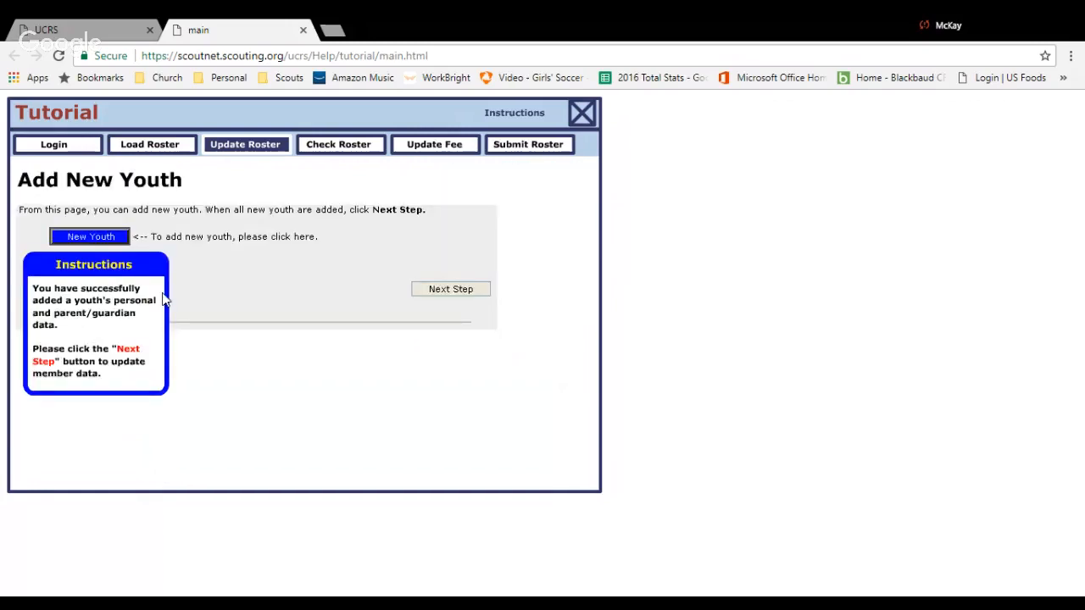
left_click(439, 292)
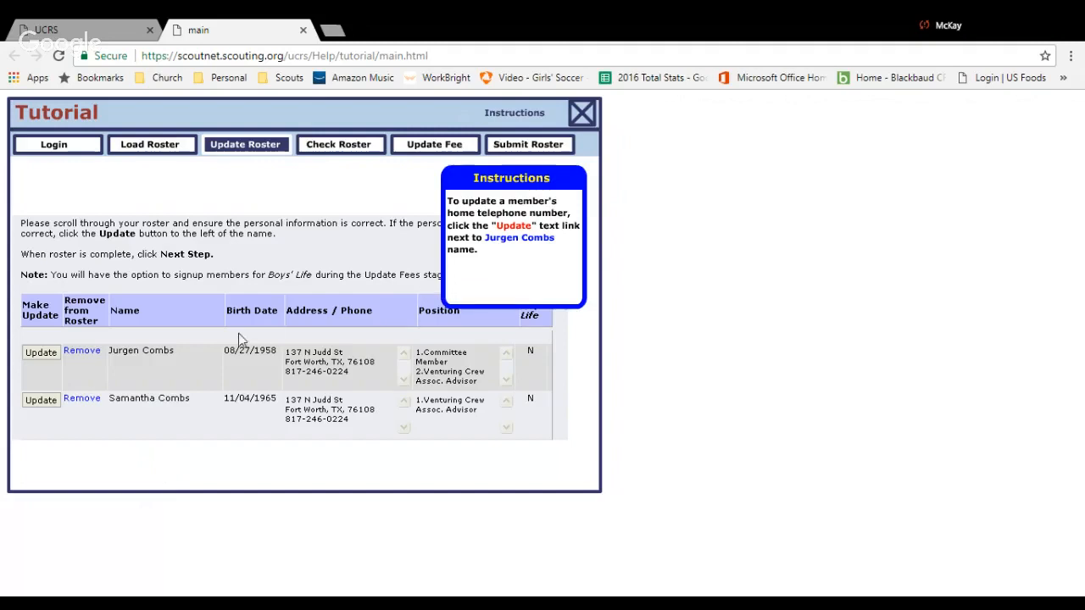
Update the last four digits of the first listed adult's home telephone number, save the update, and continue to the positions page.
left_click(42, 354)
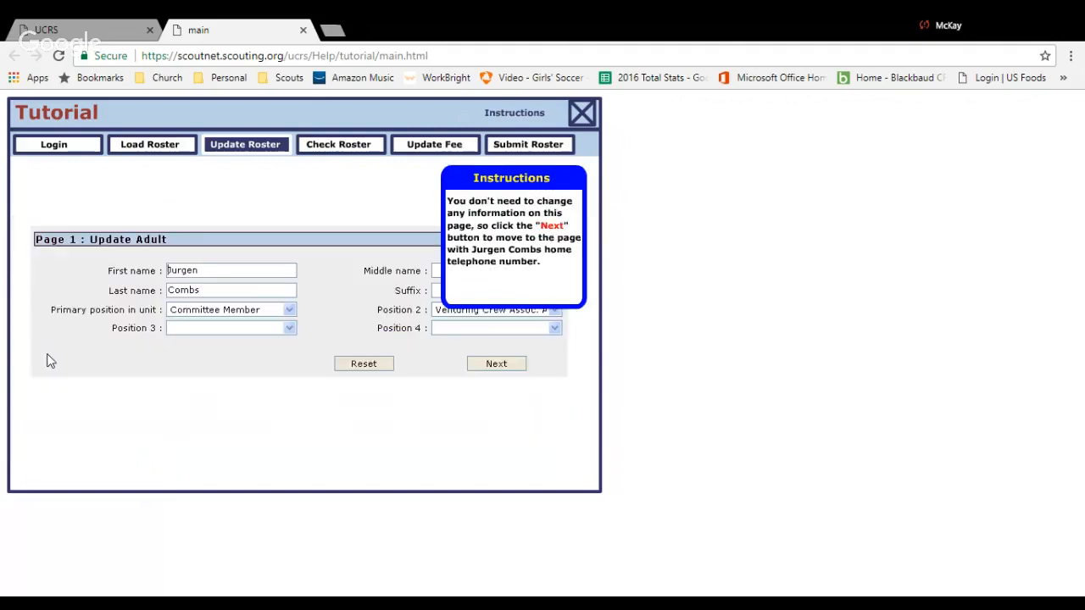
left_click(498, 366)
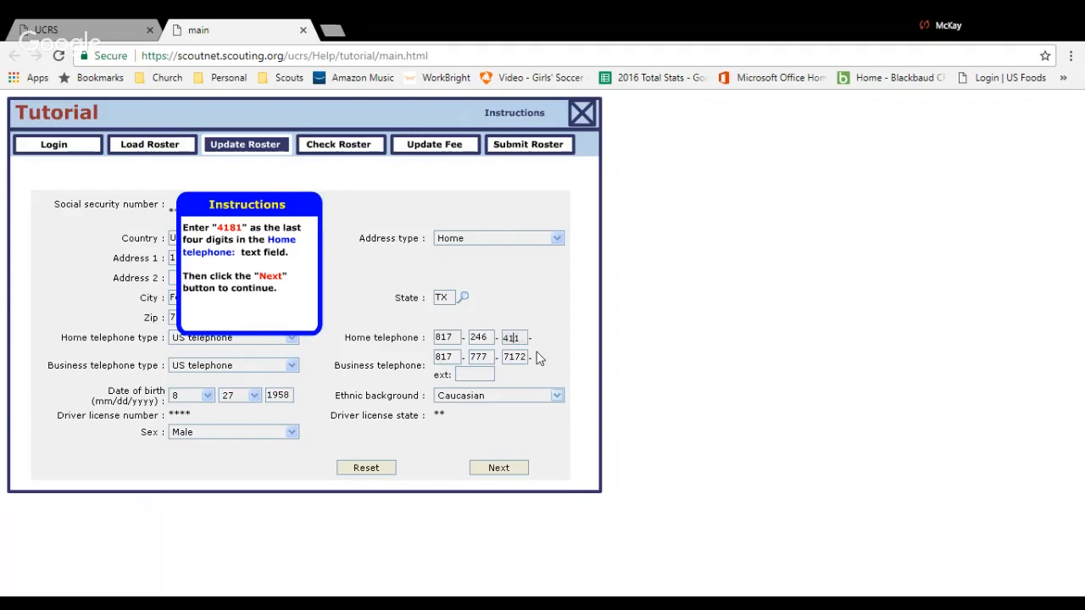
key("BackSpace")
type("8")
left_click(509, 466)
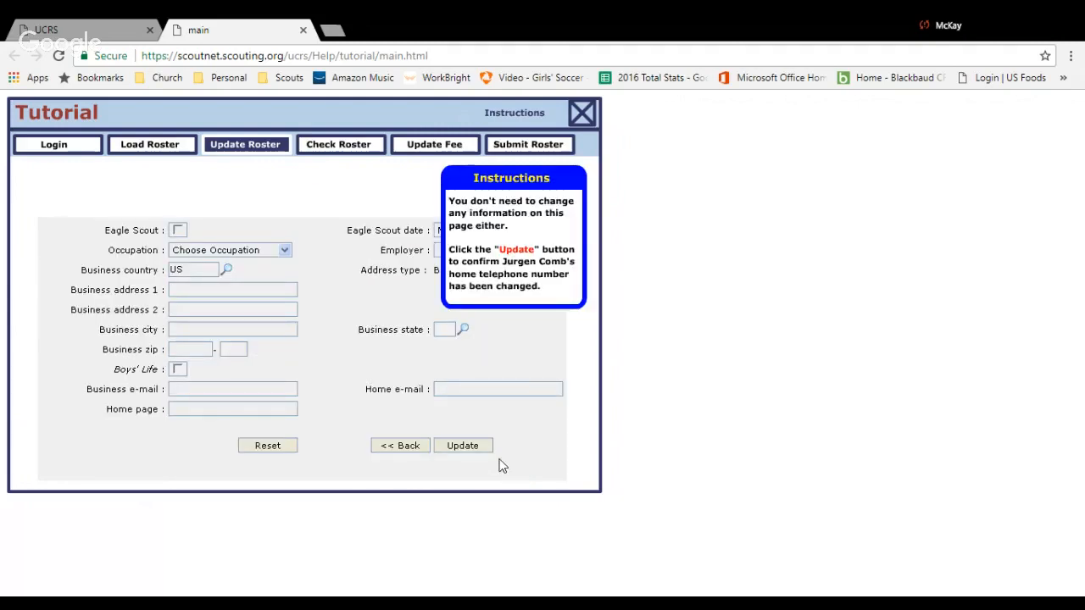
left_click(464, 447)
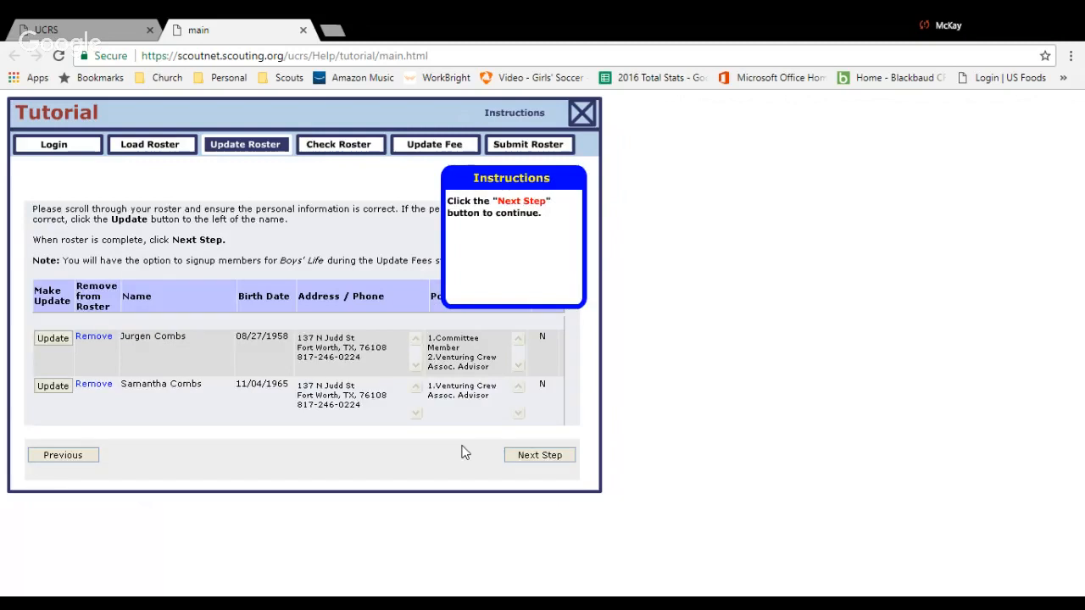
left_click(527, 458)
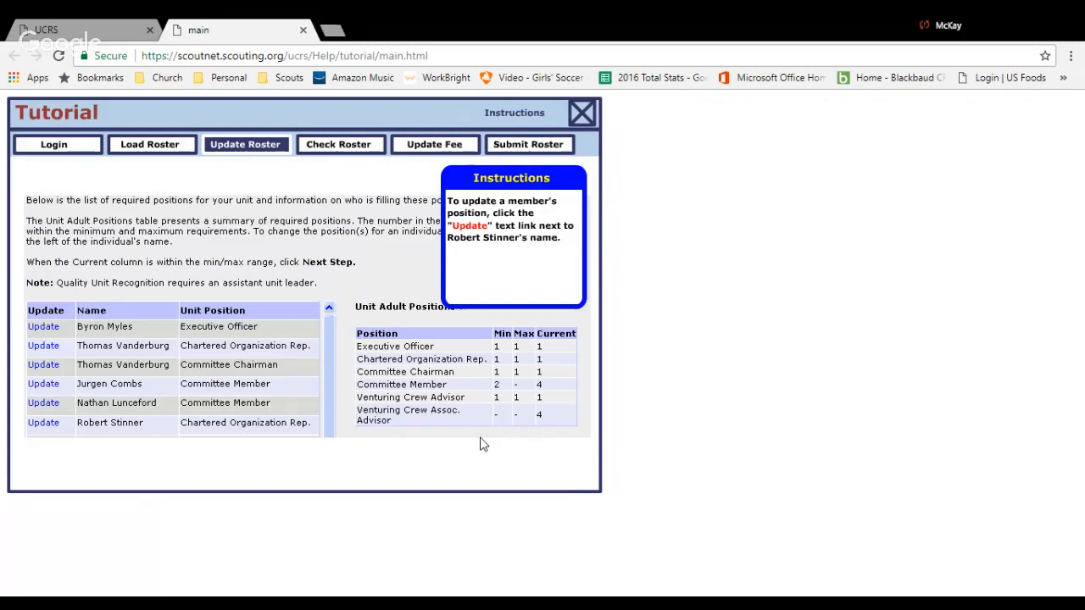
Change the primary position of the last listed Chartered Organization Rep. to Committee member, save it, and continue to the roster check stage.
left_click(55, 424)
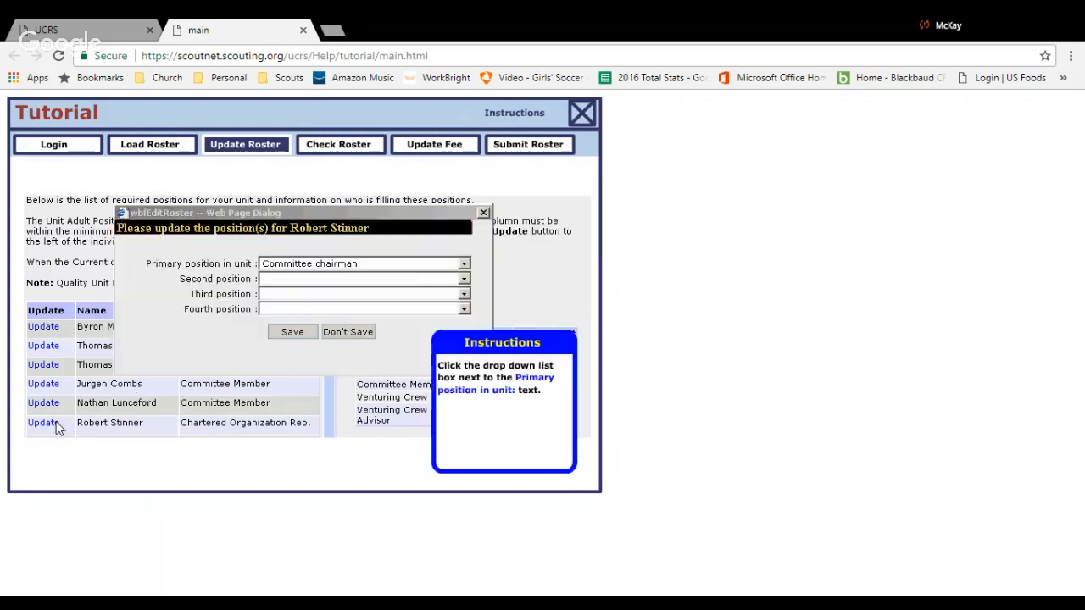
left_click(464, 265)
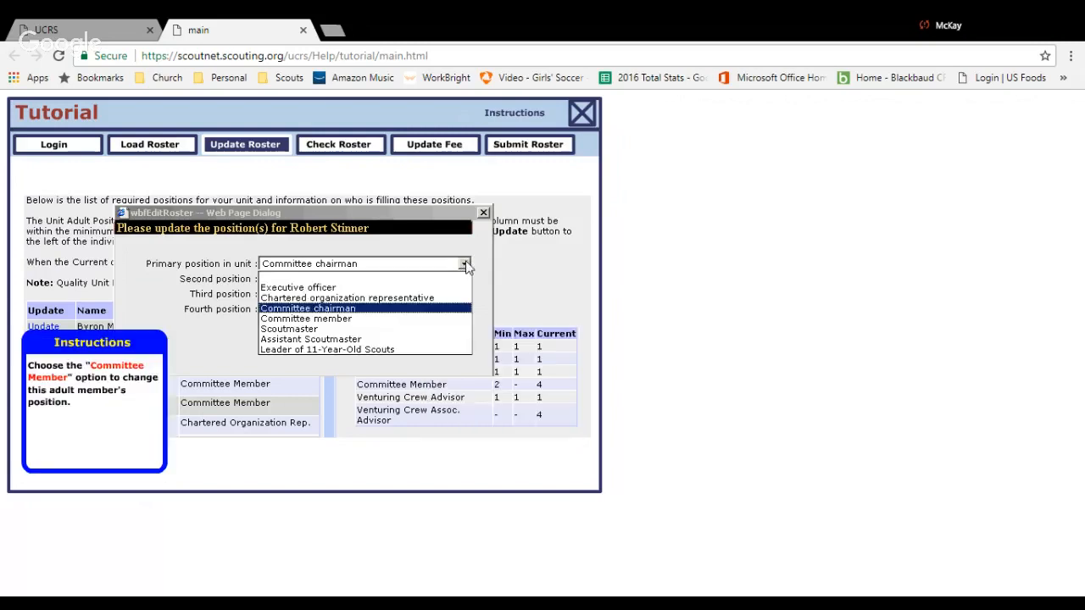
left_click(345, 320)
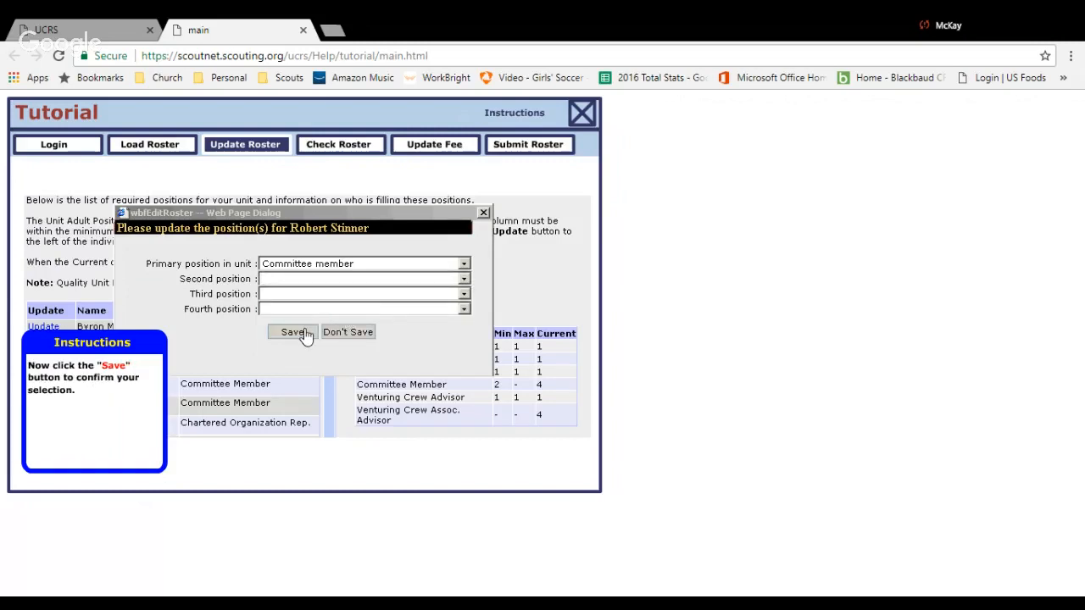
left_click(305, 334)
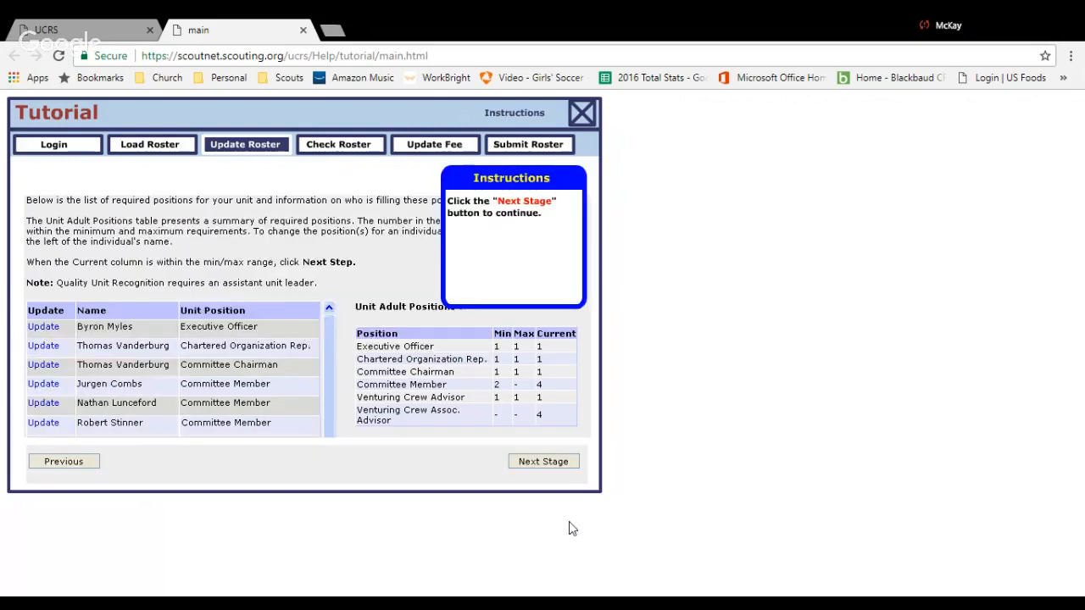
left_click(565, 463)
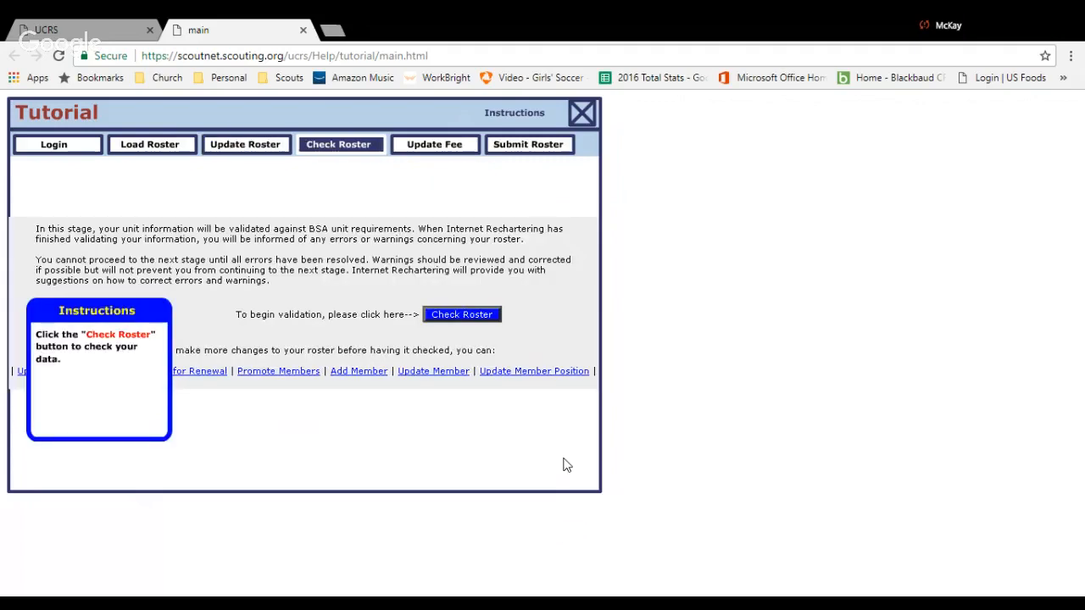
Check the roster, re-validate it, and continue to the fee update stage.
left_click(461, 316)
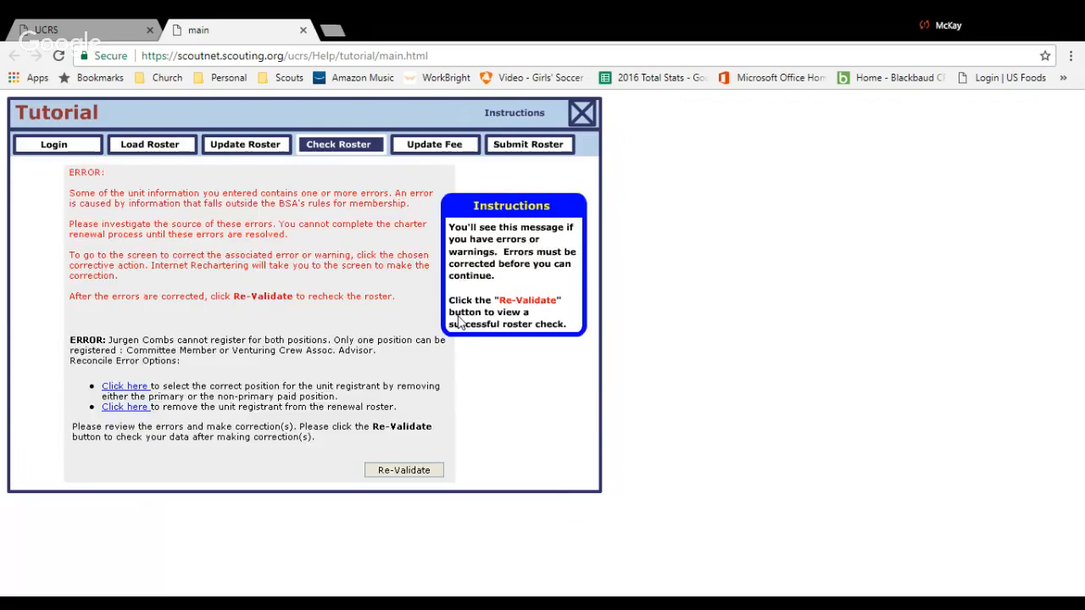
left_click(417, 473)
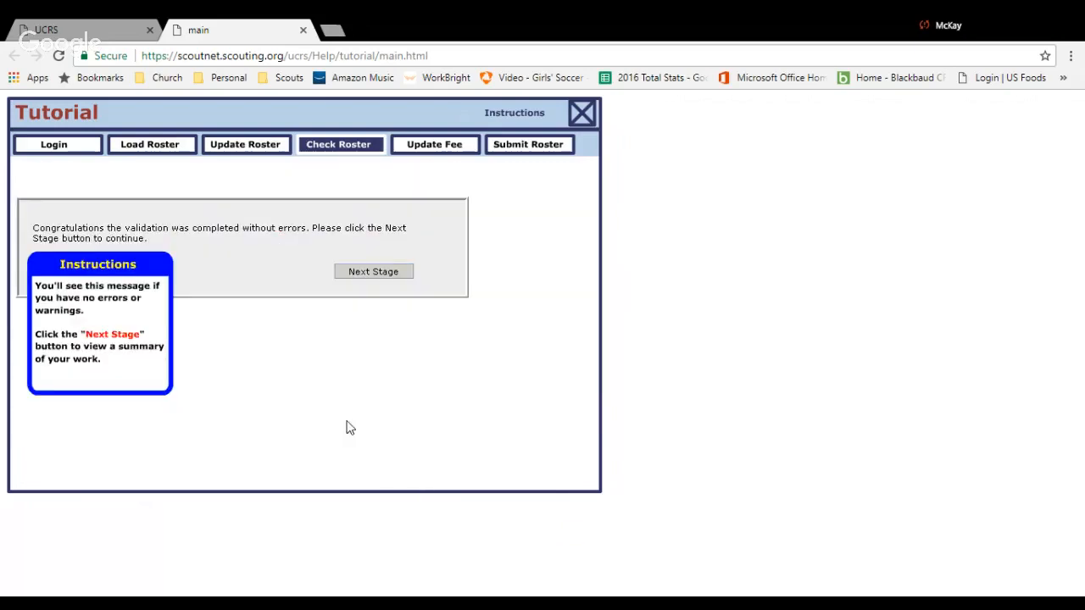
left_click(383, 271)
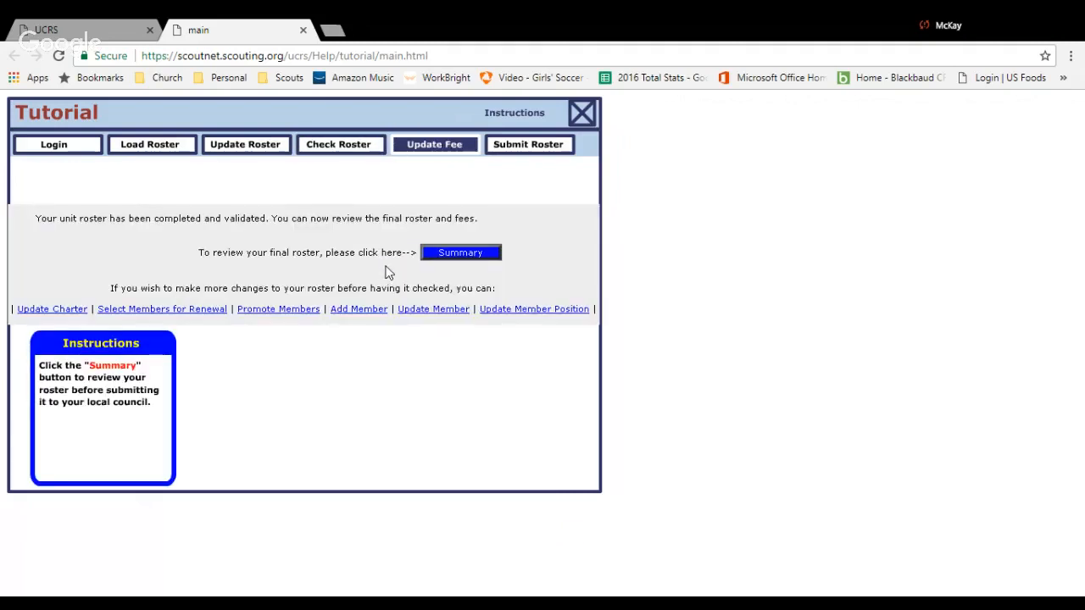
From the roster summary, sign up the first listed member for Boys' Life, save the fee status, and continue to the membership inventory.
left_click(438, 258)
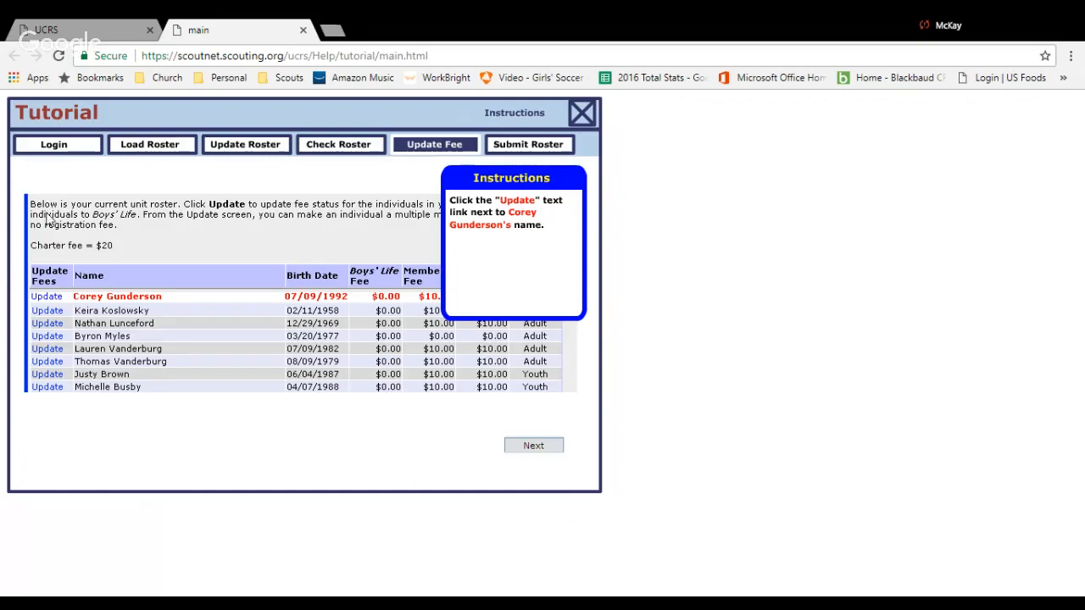
left_click(45, 300)
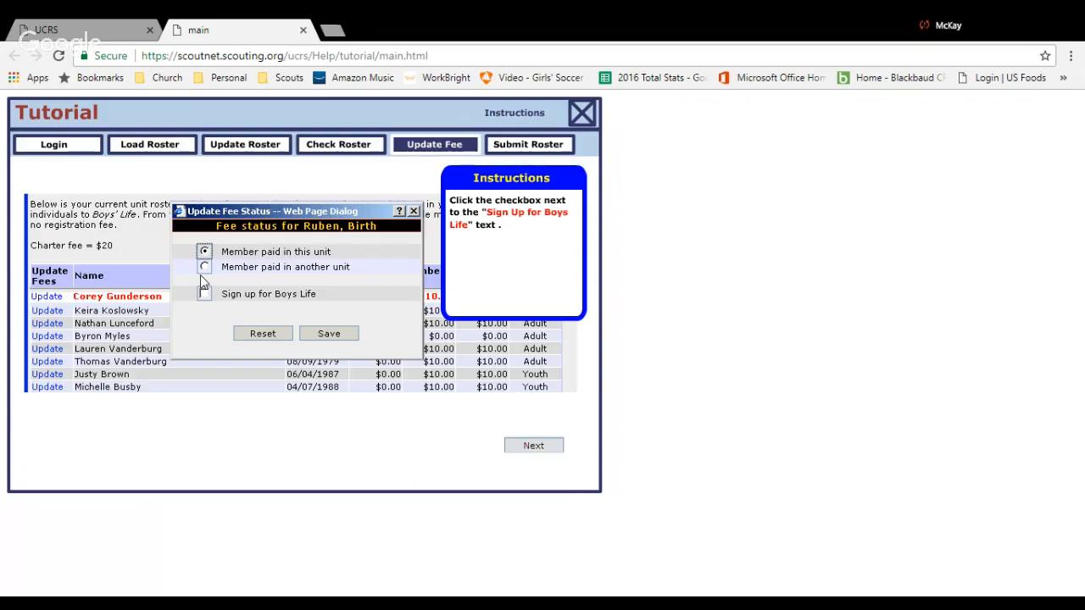
left_click(204, 292)
left_click(329, 336)
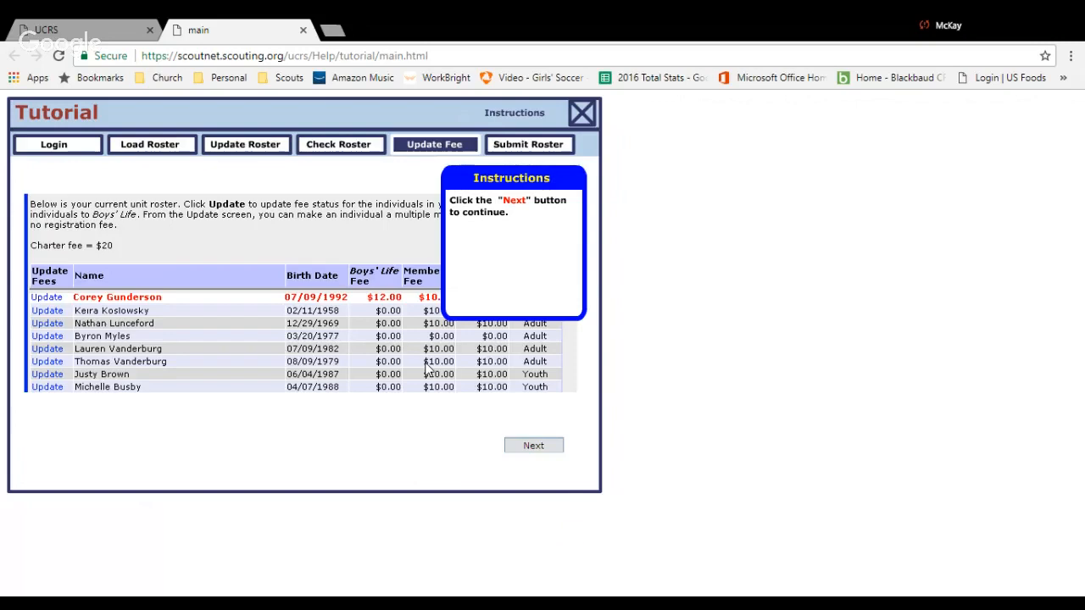
left_click(527, 446)
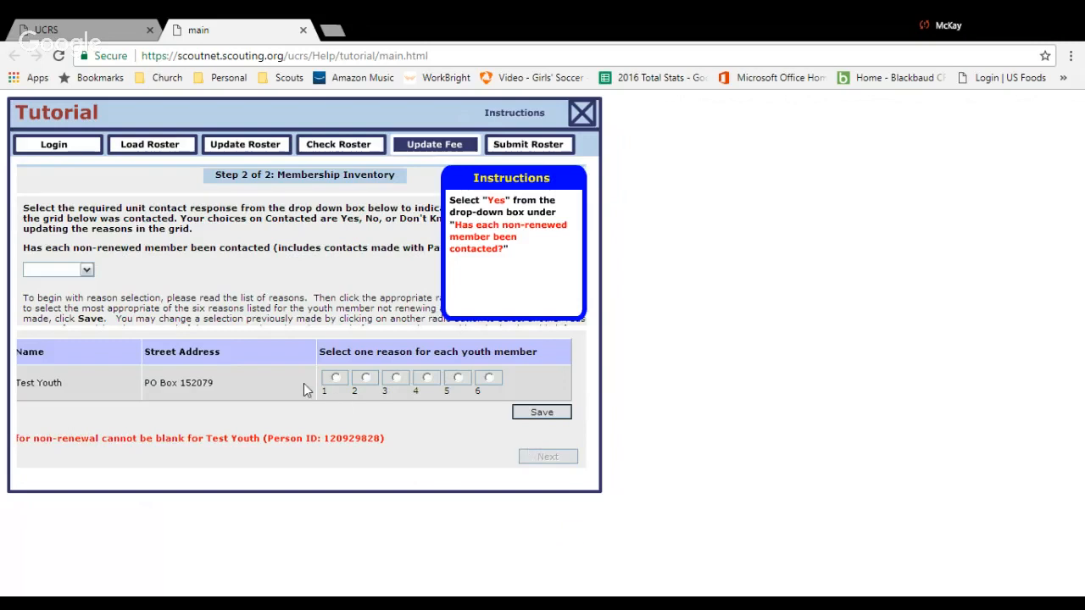
Answer Yes to non-renewed members being contacted, select reason 4 for the listed youth, save, and continue to roster submission.
left_click(86, 270)
left_click(74, 292)
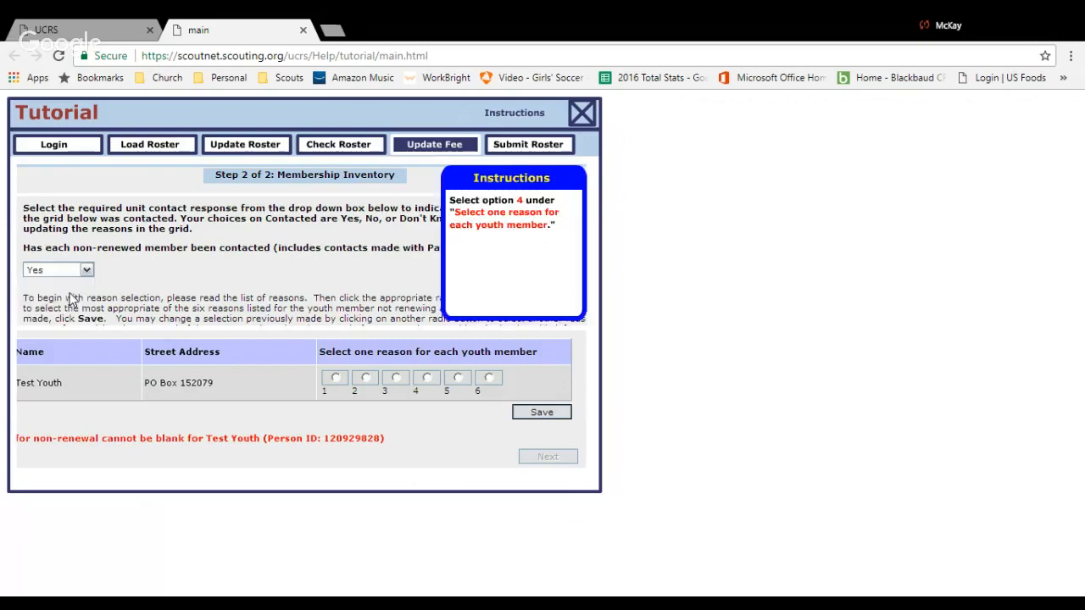
left_click(427, 378)
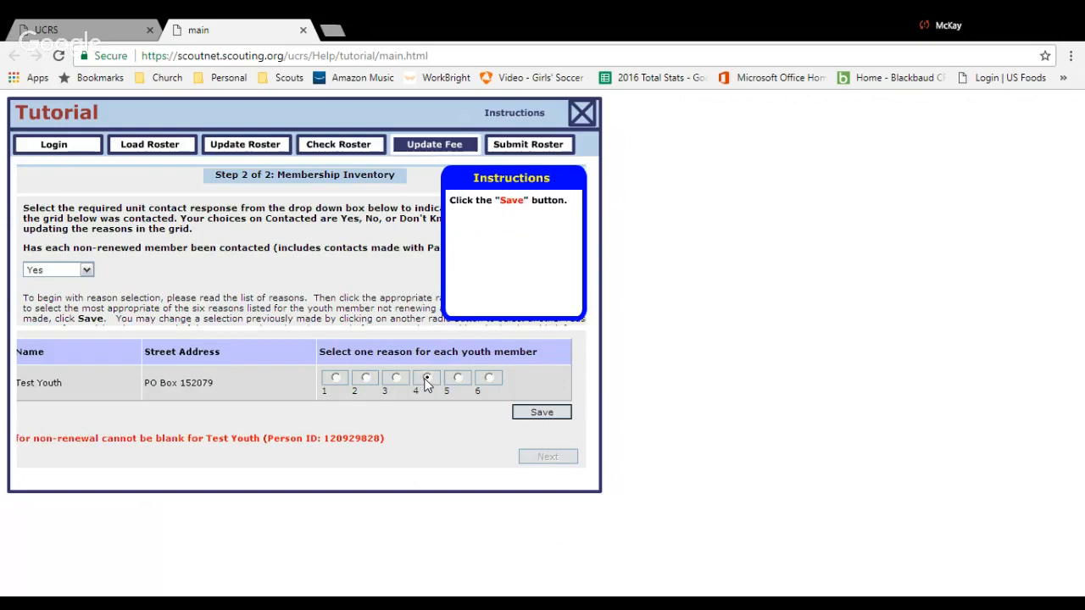
left_click(542, 413)
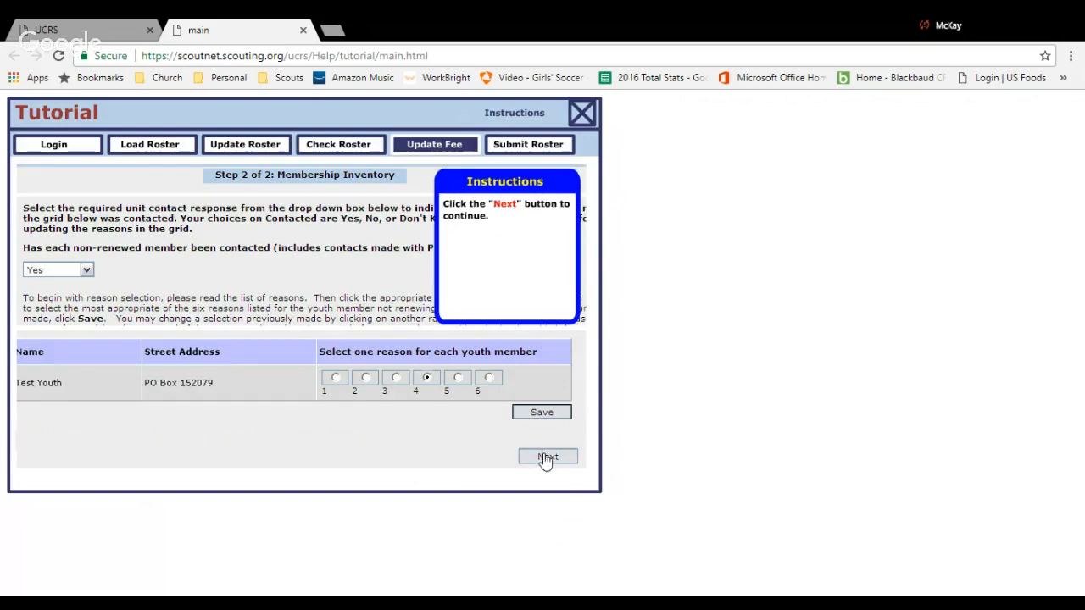
left_click(544, 457)
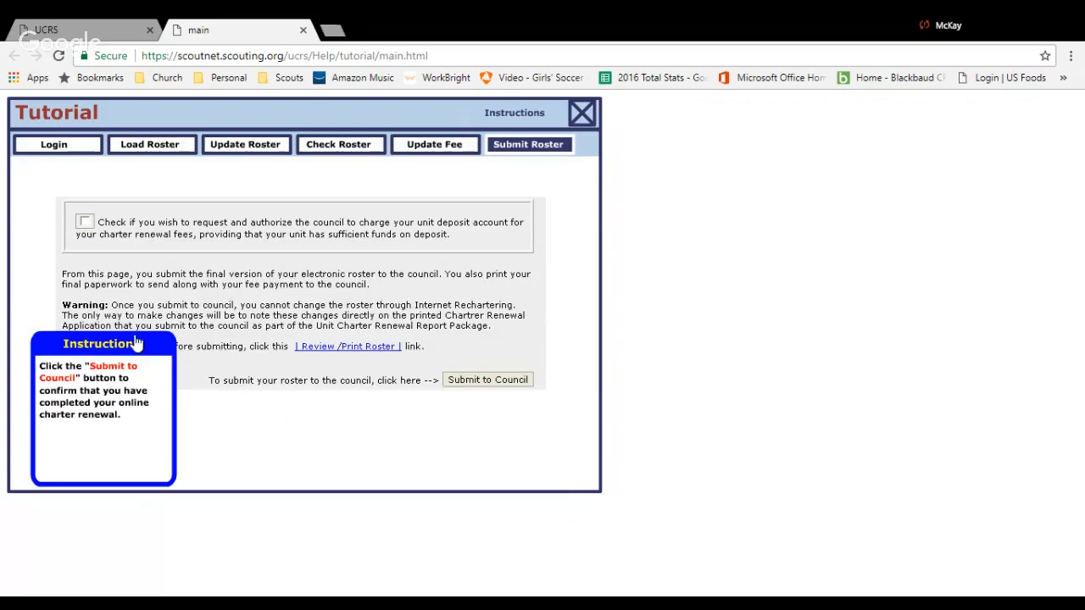
Submit the roster to the council, generate the printable renewal application, and return to the tutorial's opening instructions.
left_click(499, 383)
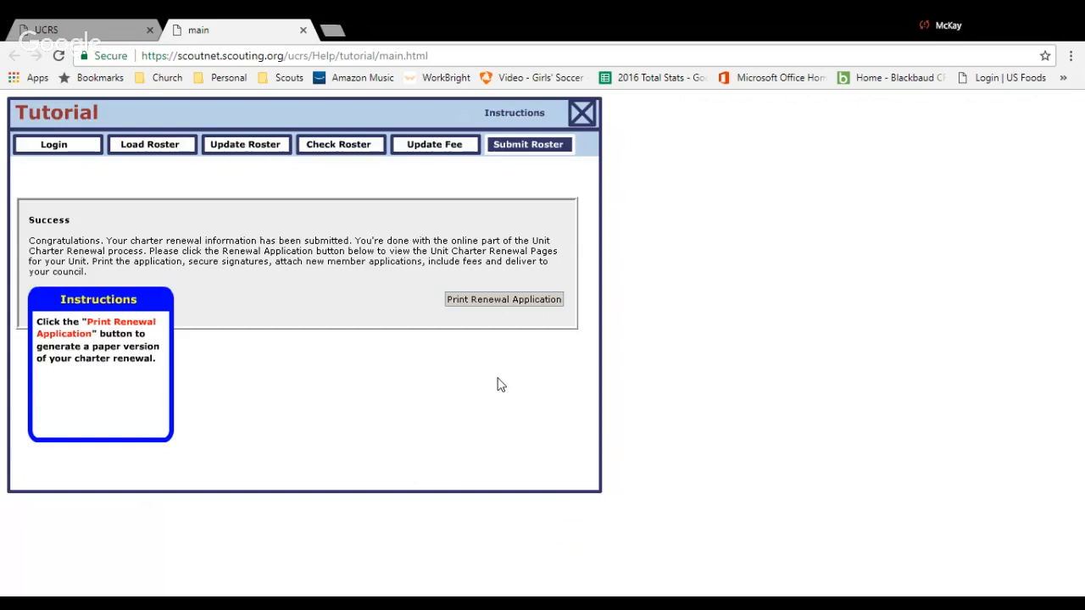
left_click(499, 305)
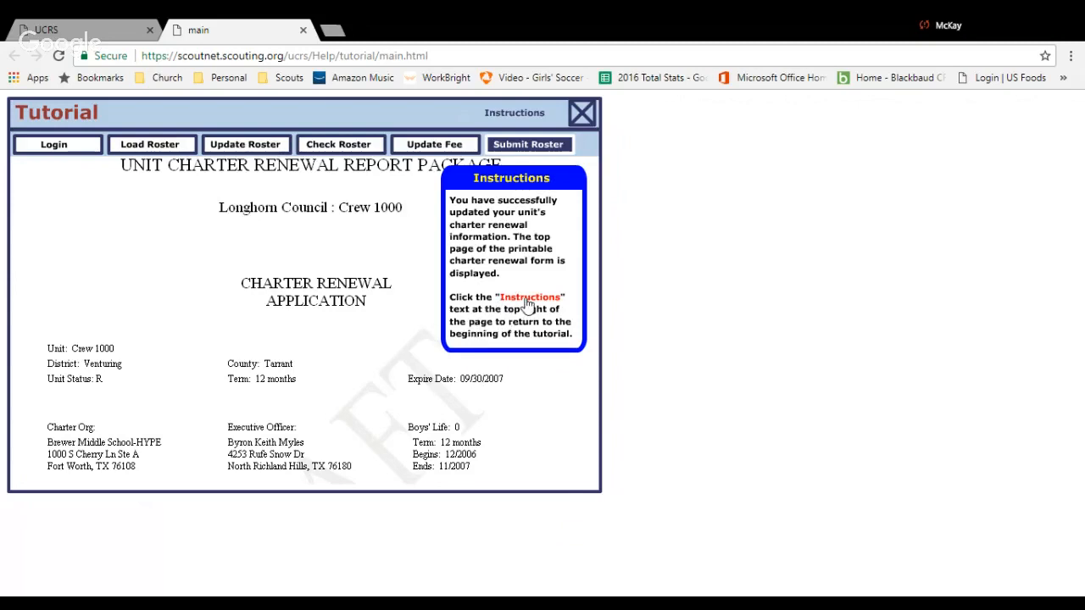
left_click(526, 115)
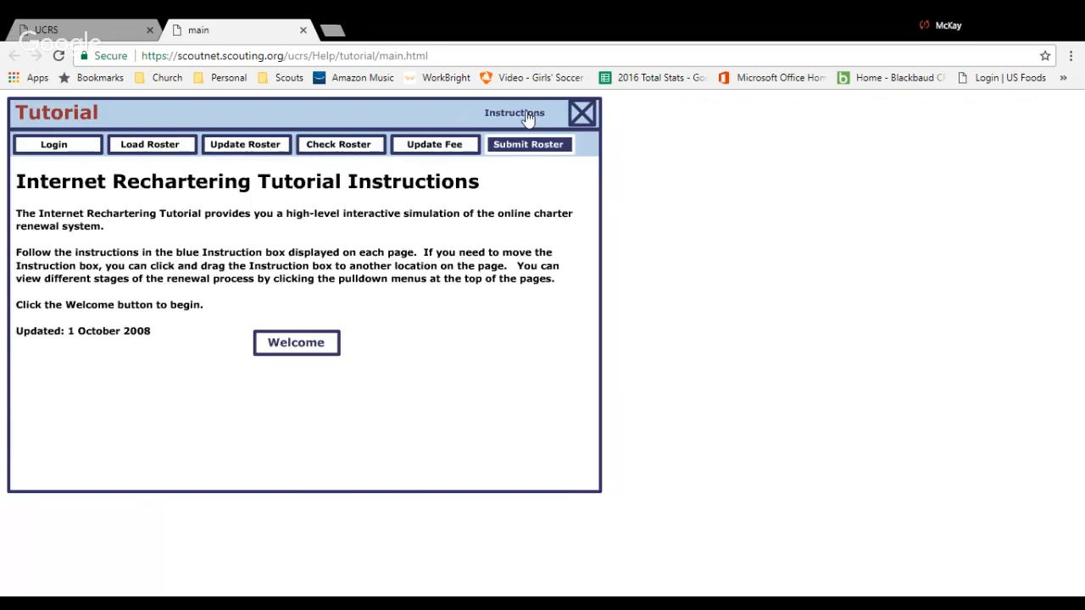